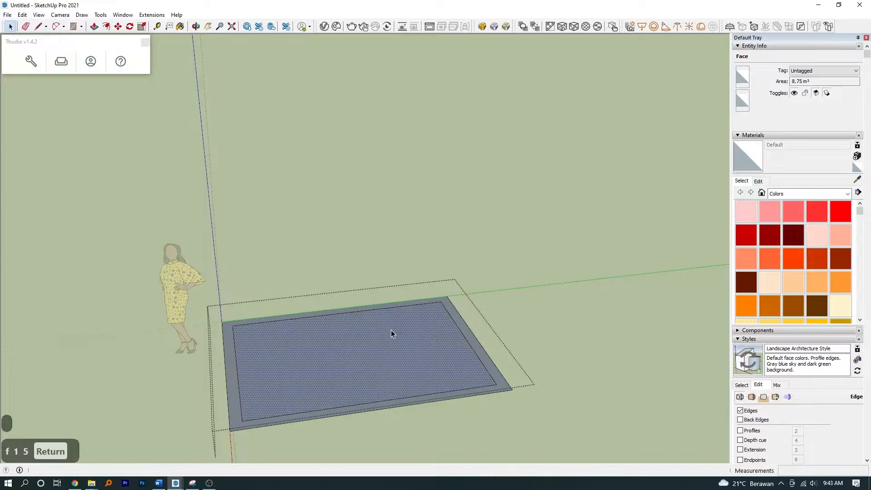
- Group the wall outline ring around the floor and extrude it 280 cm upward
key(space)
double_click(459, 324)
key(g)
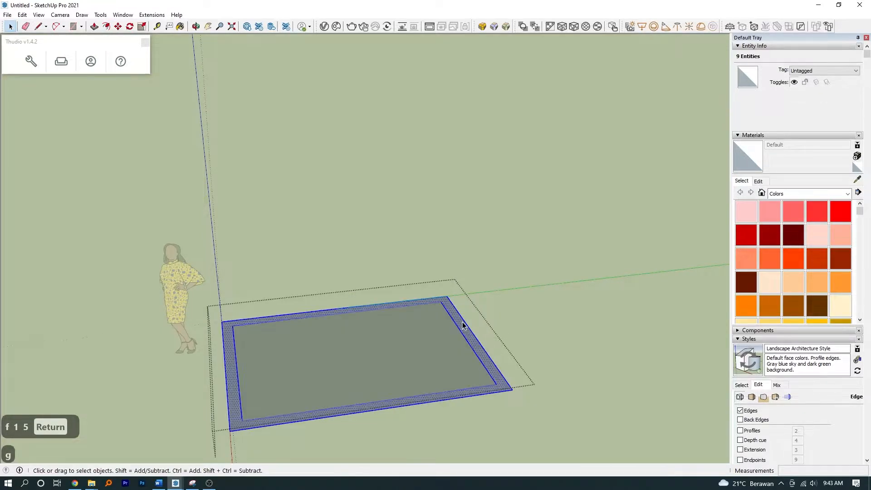
key(p)
click(461, 317)
text(280)
key(Return)
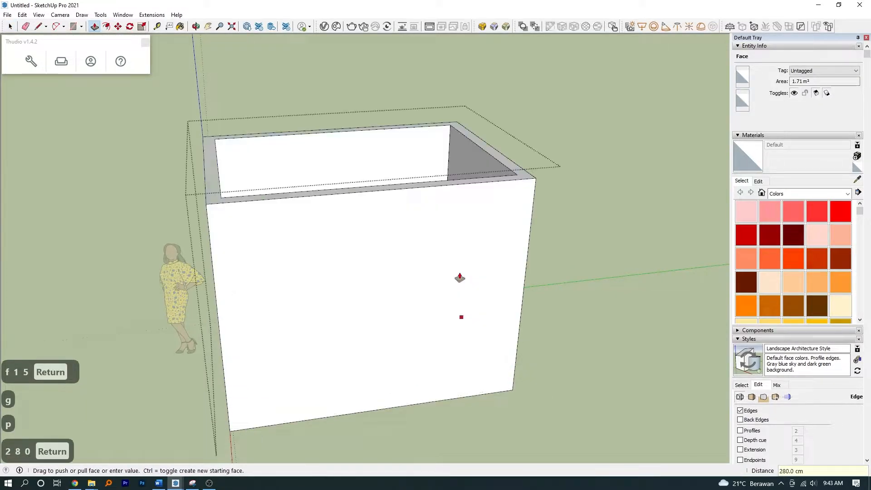
- Erase the front wall's edges to leave the room open on that side
middle_drag(459, 278, 452, 158)
key(e)
drag(457, 156, 435, 234)
middle_drag(542, 211, 236, 196)
key(space)
key(Escape)
- Group the floor face inside the walls and extrude it into a 20 cm thick slab
middle_drag(385, 354, 392, 306)
double_click(392, 308)
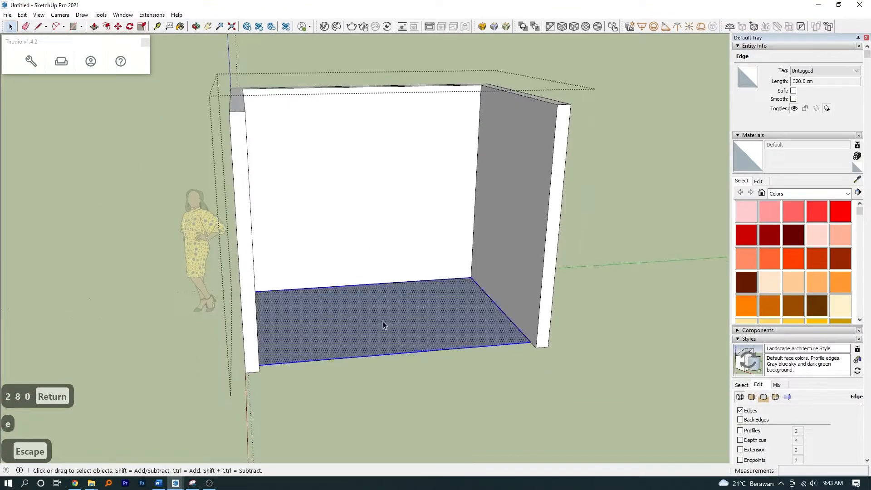
scroll(383, 322, up, 2)
key(g)
key(p)
click(382, 317)
text(20)
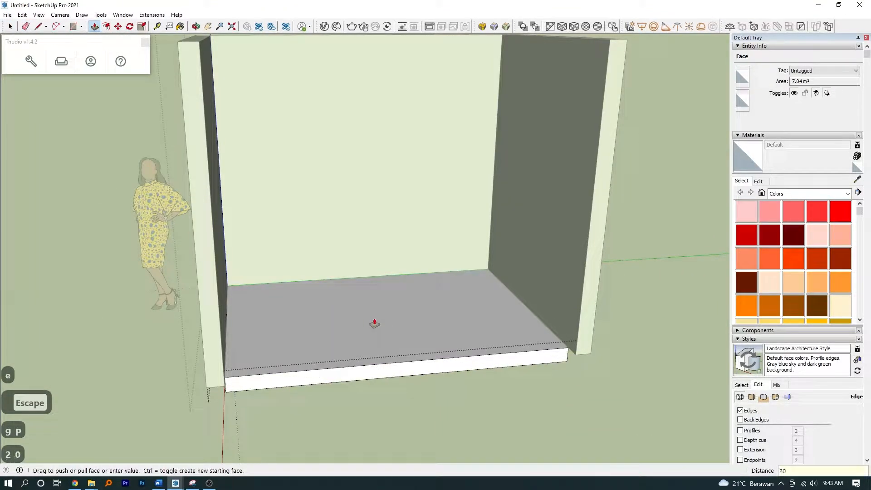
key(Return)
- Extend the underside of the walls down to the bottom of the floor slab
middle_drag(374, 323, 219, 292)
key(Escape)
key(p)
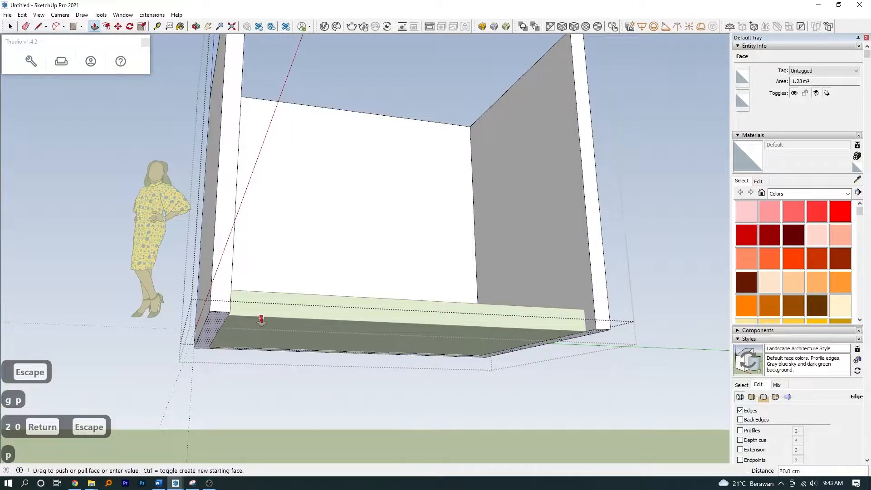
middle_drag(262, 319, 416, 273)
text(t100)
key(Return)
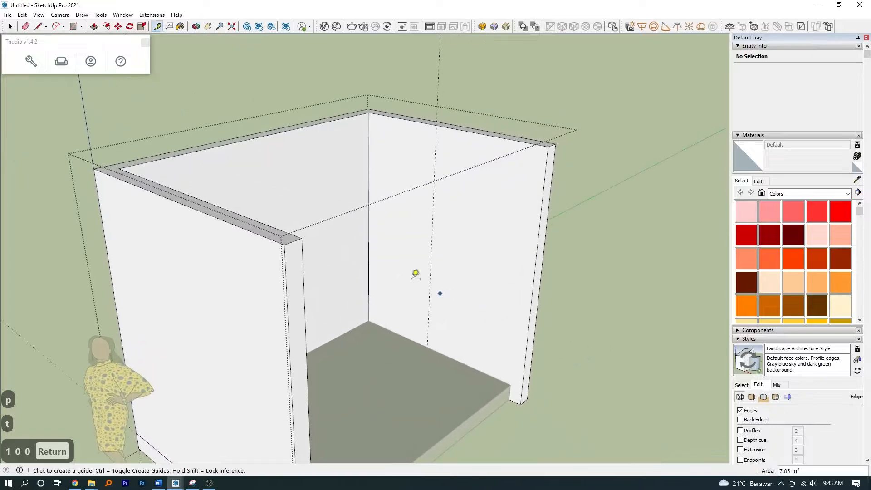
scroll(397, 259, up, 2)
key(ctrl+z)
- Place vertical guides on the side wall, one 60 cm from the inner corner and another 100 cm beyond it
click(366, 240)
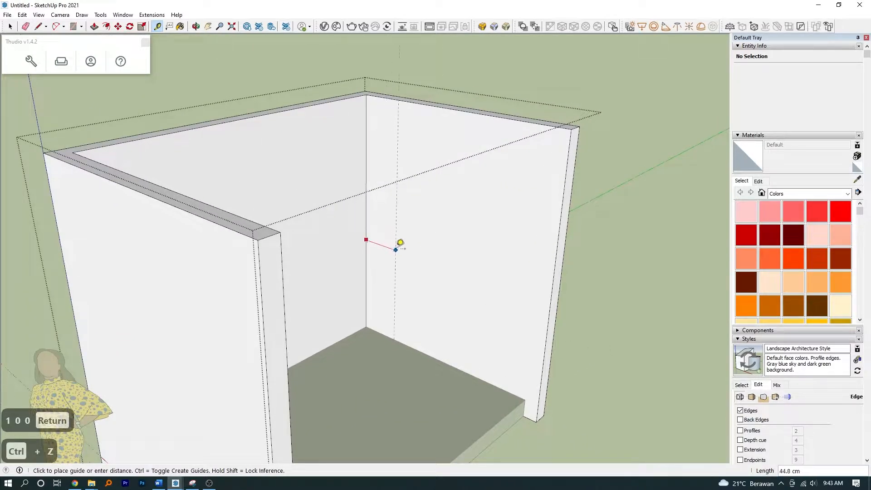
text(60)
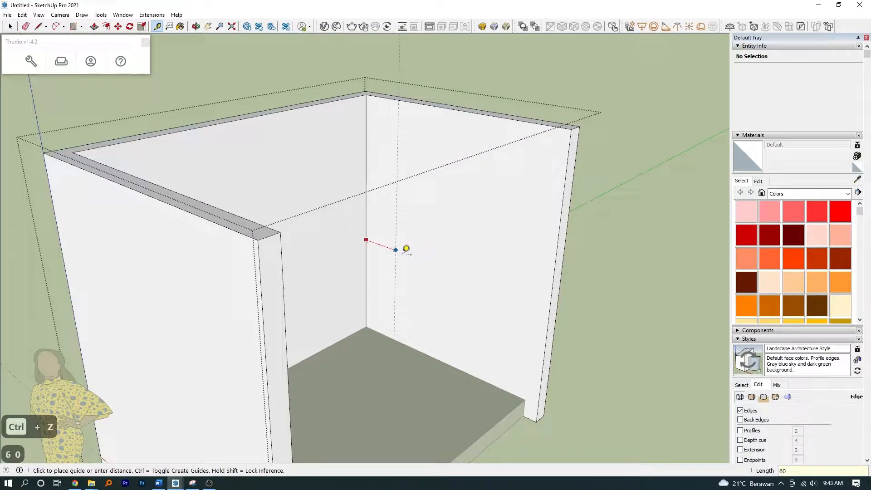
key(Return)
text(100)
key(Return)
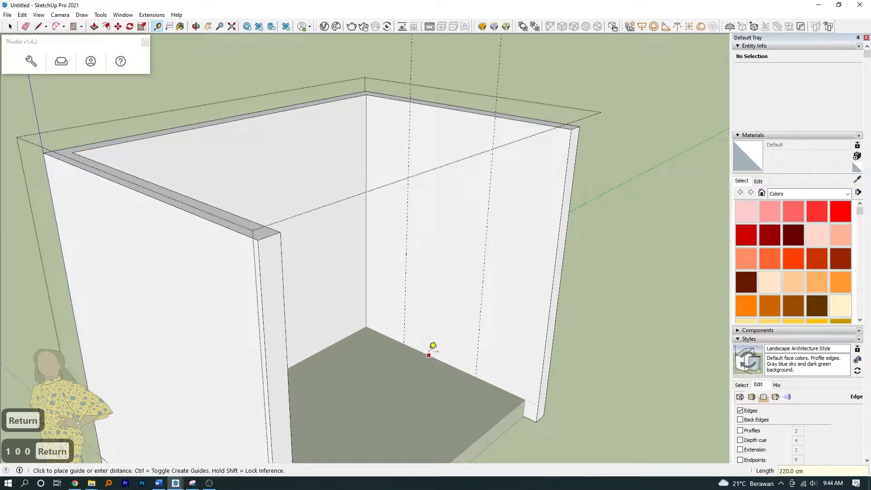
- Place horizontal guides on the side wall 240 cm and 60 cm above the floor edge
text(240)
key(Return)
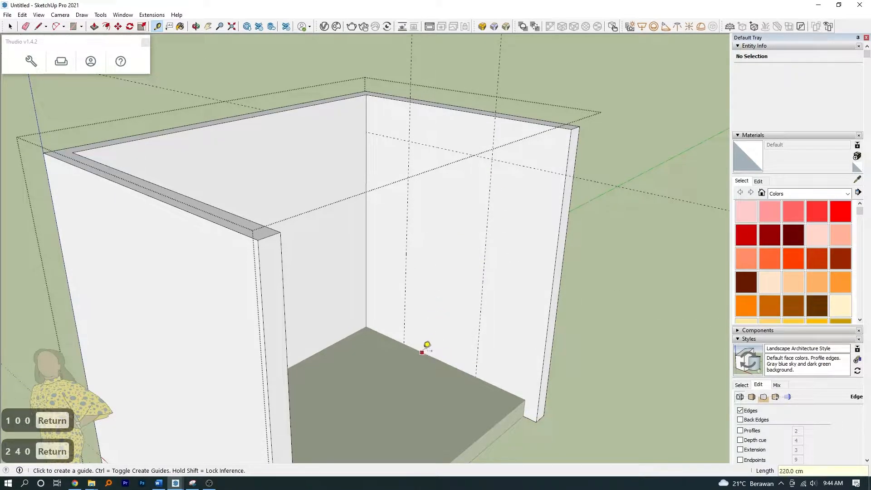
text(60)
key(Return)
- Draw a 180 by 100 cm rectangle between the side wall guides and push it through the wall as a window opening
key(space)
click(435, 236)
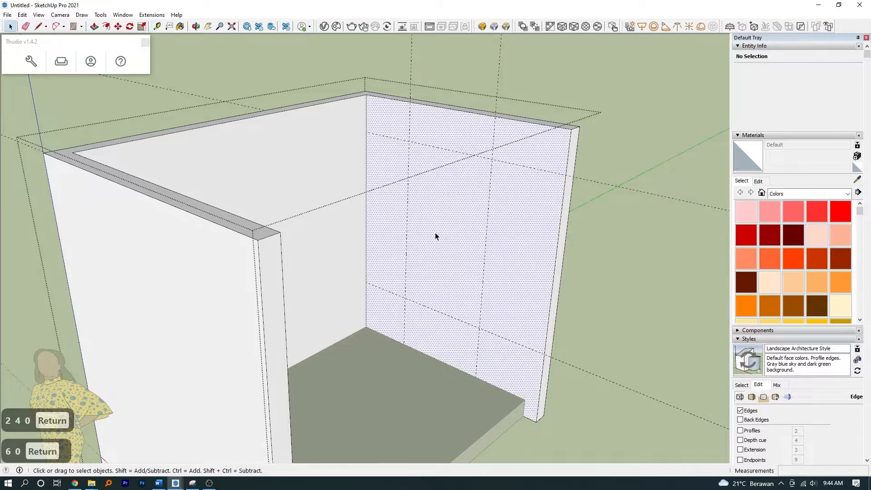
click(485, 324)
middle_drag(461, 247, 455, 224)
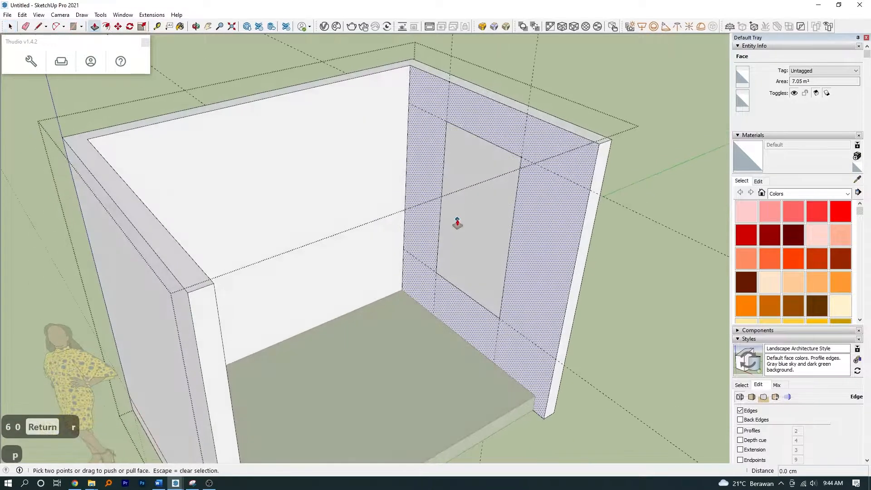
key(p)
key(p)
mouse_move(458, 219)
mouse_down()
mouse_move(495, 123)
mouse_move(494, 95)
mouse_move(480, 86)
mouse_up()
key(e)
scroll(529, 359, down, 3)
key(space)
key(Escape)
- Draw a rectangle filling the window opening from the outside of the wall and group it
mouse_move(593, 222)
middle_down()
mouse_move(369, 257)
mouse_move(461, 232)
mouse_move(476, 254)
middle_up()
key(Escape)
key(r)
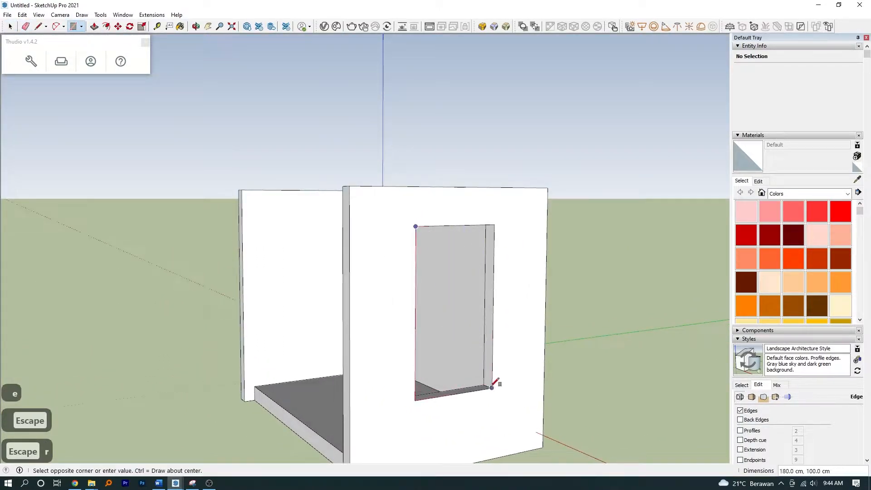
click(493, 385)
key(g)
- Offset the window rectangle inward by 5 cm and again by 6 cm to outline the outer and inner frames
middle_drag(463, 304, 441, 301)
key(f)
click(376, 246)
key(Return)
middle_drag(401, 243, 385, 196)
text(6)
key(Return)
- Group the outer and inner window frame outlines as separate groups inside the window group
key(space)
double_click(384, 196)
key(g)
key(g)
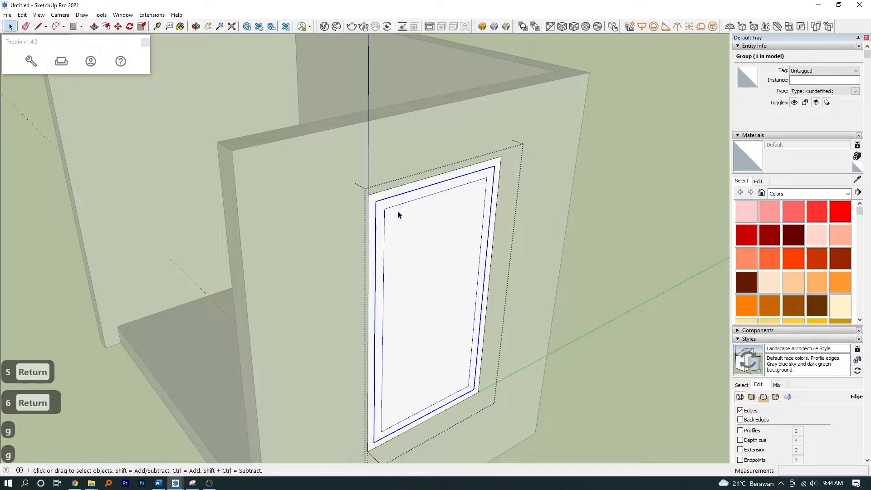
- Extrude the outer window frame 6 cm
middle_drag(387, 195, 389, 207)
key(p)
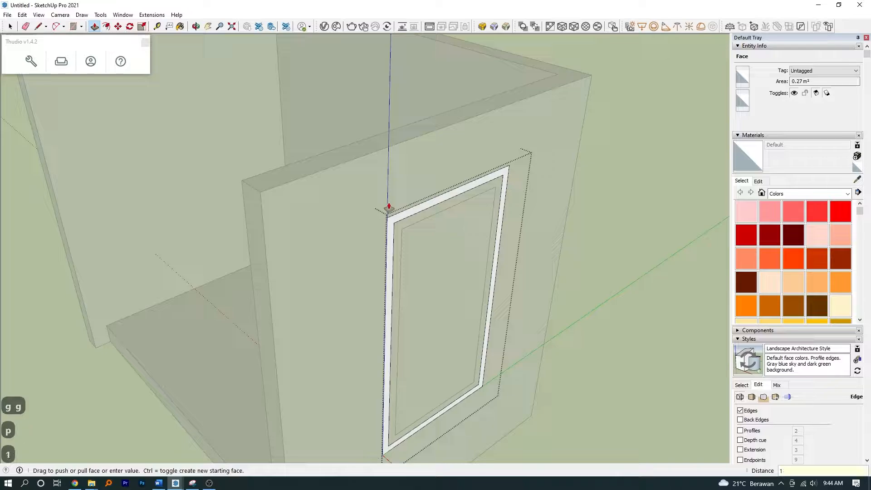
middle_drag(390, 214, 467, 206)
scroll(494, 162, up, 2)
- Extrude the window's glass pane 1 cm and open the inner frame group for editing
key(space)
double_click(494, 162)
scroll(493, 162, up, 1)
scroll(492, 161, up, 1)
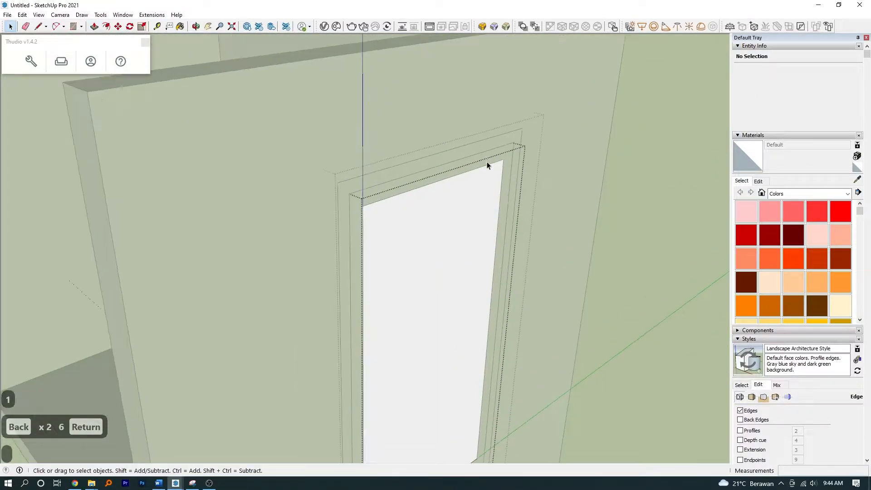
key(o)
key(p)
click(455, 217)
text(1)
key(Return)
key(space)
key(Escape)
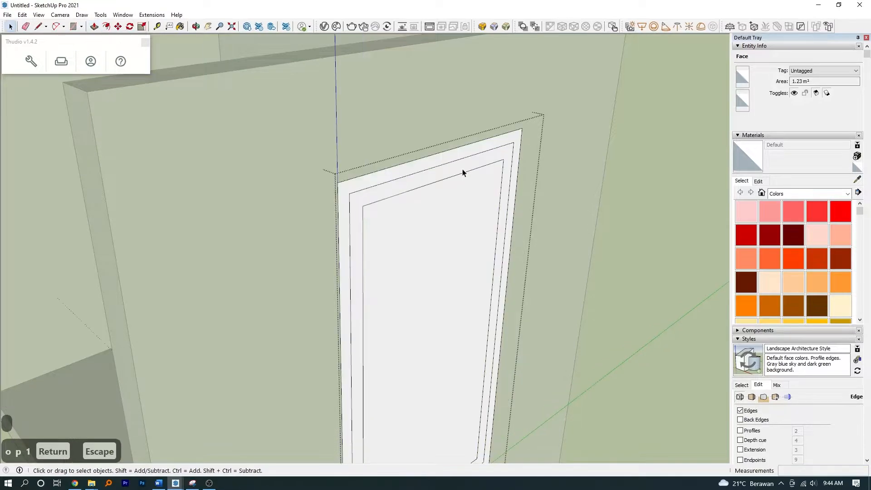
double_click(463, 171)
middle_drag(463, 171, 484, 195)
key(p)
click(456, 164)
text(3)
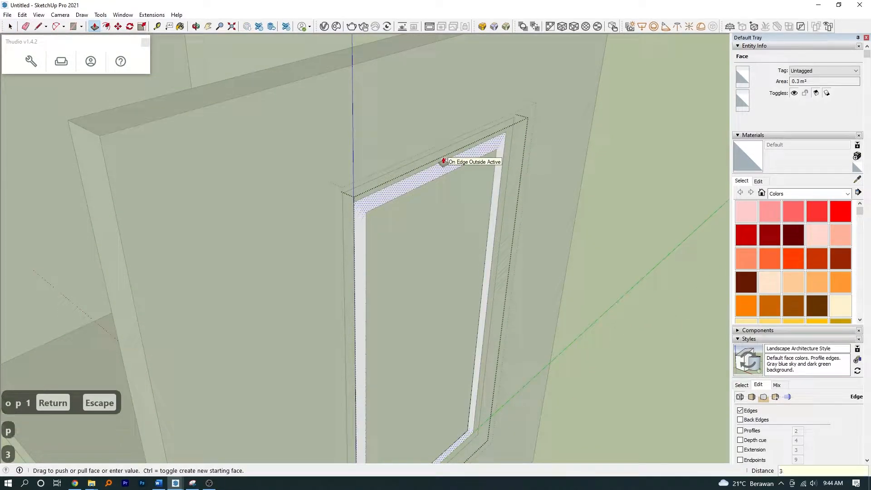
key(Return)
key(ctrl+z)
- Extrude the inner window frame 3 cm and leave its group
key(p)
click(447, 177)
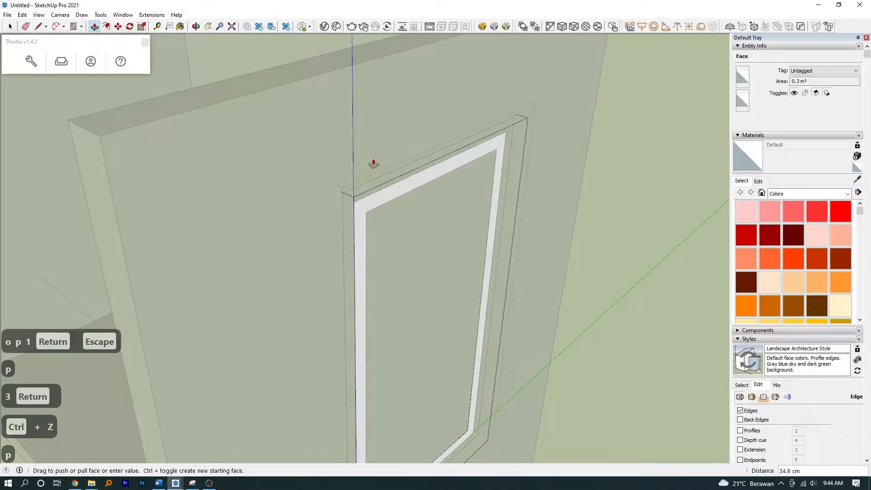
text(3)
key(Return)
key(Escape)
- Move the glass pane 1 cm into the inner frame's depth
middle_drag(432, 206, 593, 272)
key(m)
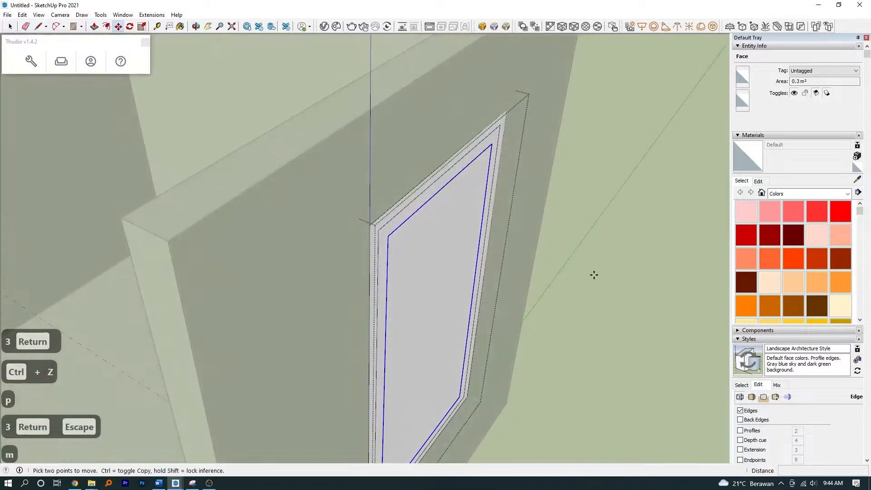
click(579, 268)
text(1)
key(Return)
- Paint the glass pane with Translucent Glass Gray from Glass and Mirrors and leave the window group
key(space)
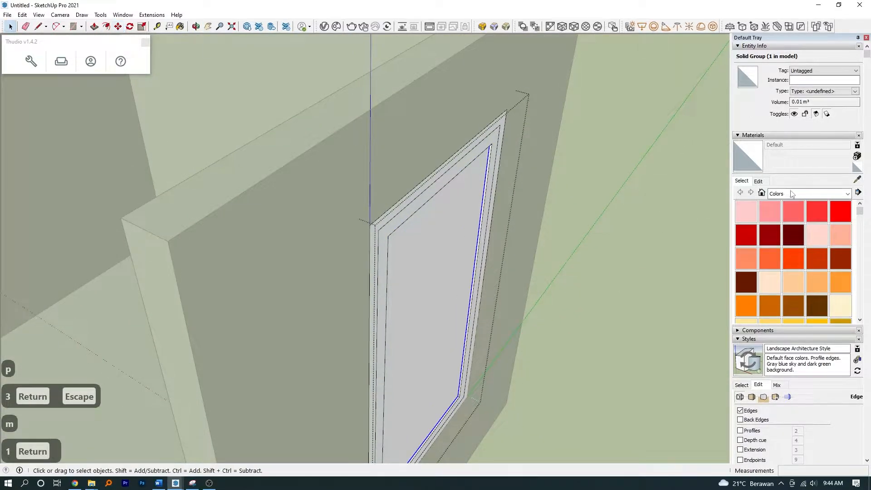
click(808, 194)
click(796, 242)
click(800, 243)
click(455, 248)
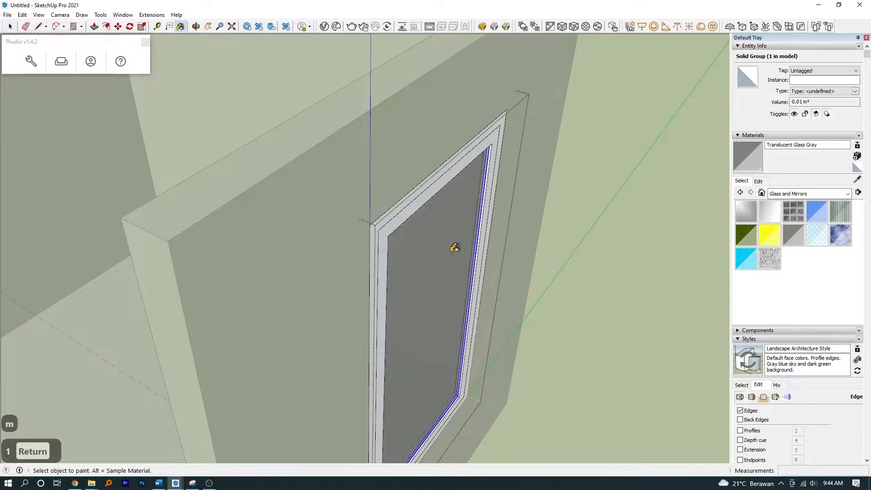
key(space)
key(Escape)
click(628, 249)
- Place a vertical guide on the back wall 70 cm from the corner beside the window wall
scroll(628, 249, down, 5)
middle_drag(628, 249, 534, 265)
key(t)
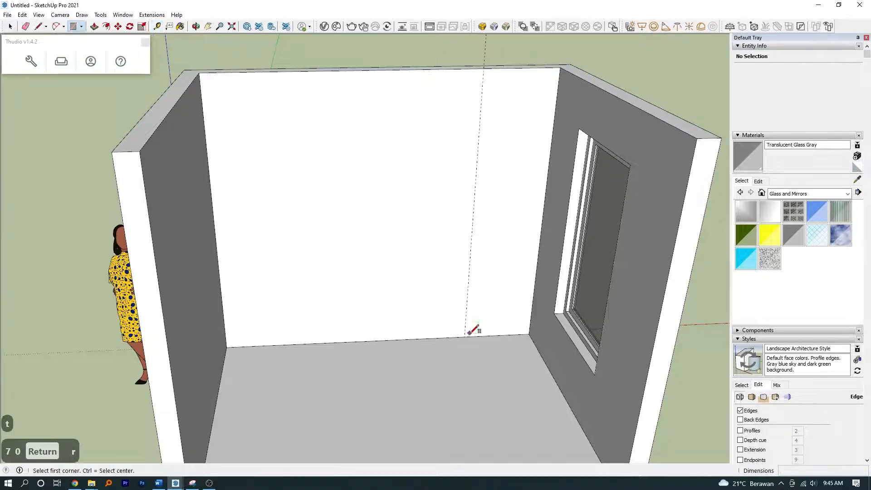
- Draw a full-height rectangle on the back wall between the guide and the window-side corner, and group it
click(561, 68)
middle_drag(540, 116, 468, 113)
key(space)
double_click(512, 151)
key(g)
- Extrude the back wall panel 2 cm and leave its group
double_click(509, 150)
key(p)
click(498, 142)
text(2)
key(Return)
key(Escape)
- Draw a full-height rectangle over the narrow side face of the back wall panel and group it
scroll(457, 166, up, 8)
key(r)
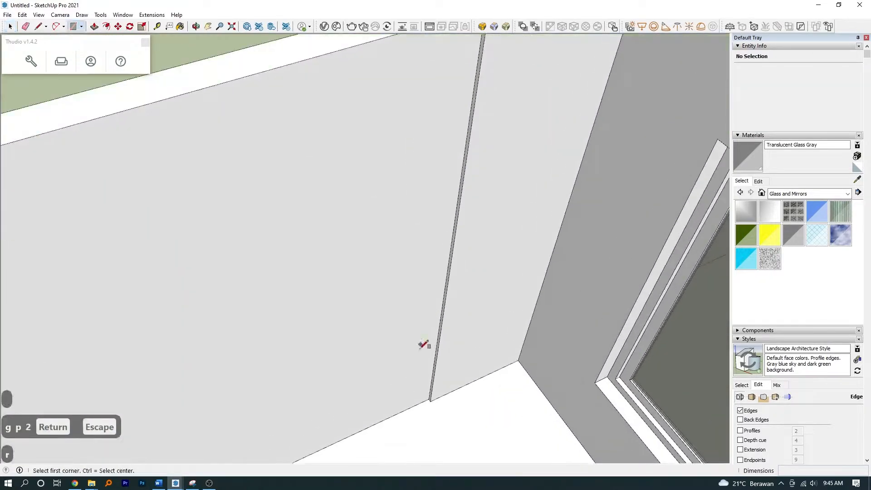
scroll(422, 346, up, 4)
click(436, 411)
scroll(436, 410, down, 2)
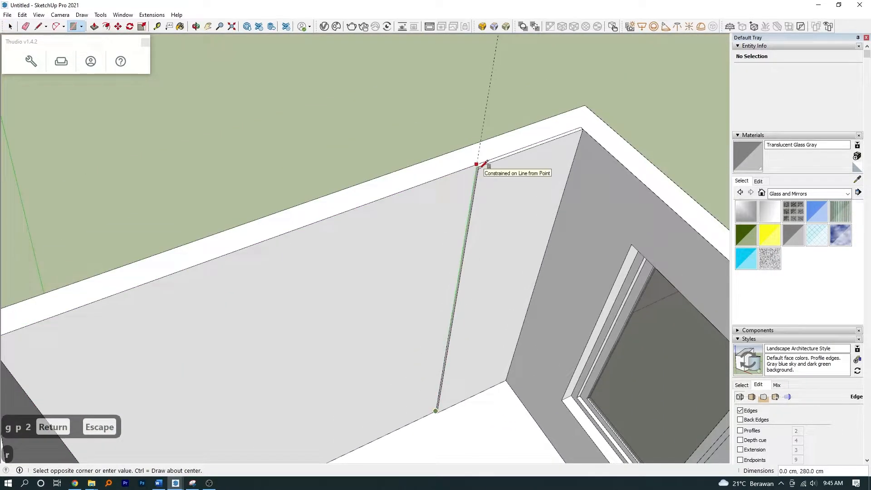
scroll(483, 164, up, 2)
click(480, 166)
key(space)
scroll(473, 173, up, 2)
double_click(472, 172)
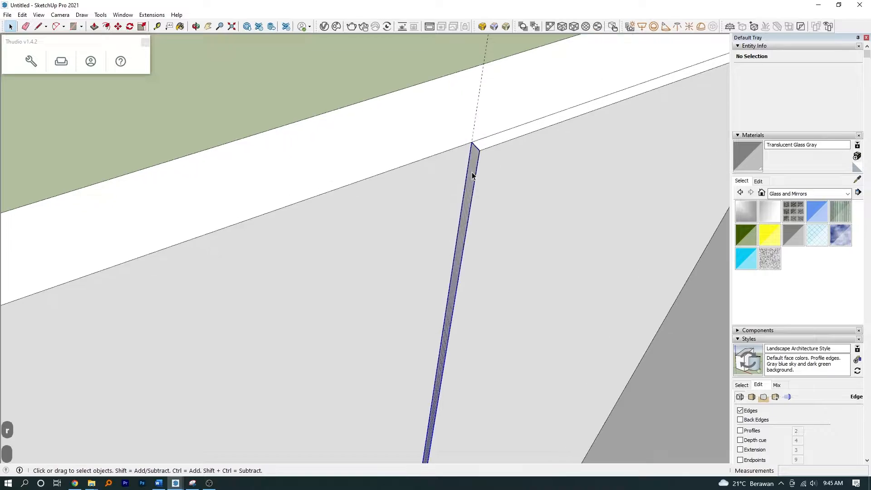
key(g)
- Extrude the narrow strip 3 cm along the back wall to form a slat and leave its group
double_click(472, 173)
key(p)
click(472, 172)
text(3)
key(Return)
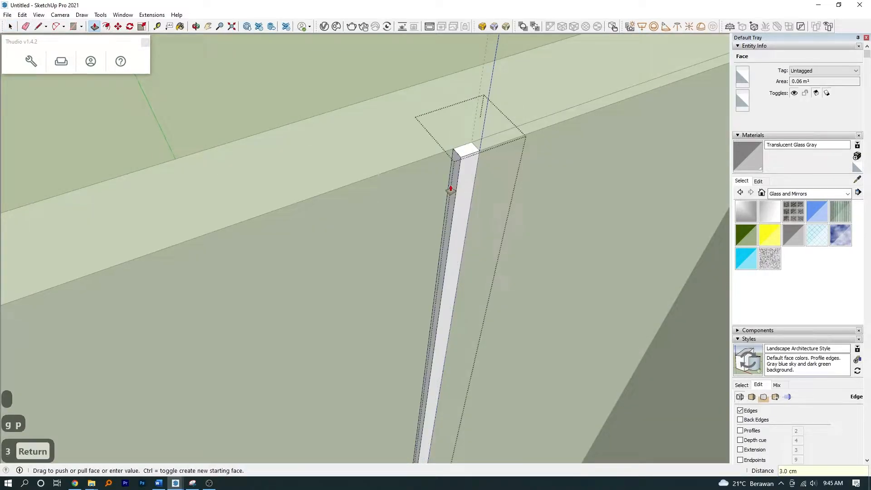
scroll(454, 187, down, 2)
key(space)
key(Escape)
- Convert the slat group into a component
right_click(443, 202)
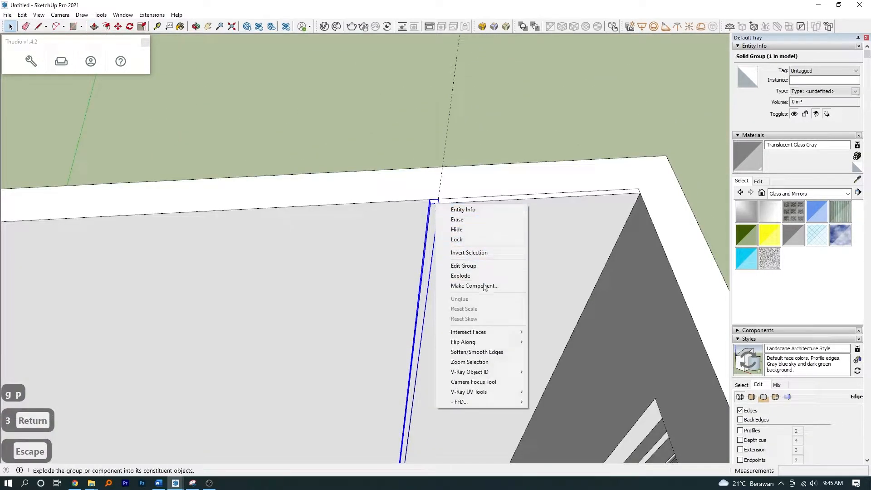
click(468, 286)
click(454, 338)
- Copy the slat directly beside itself and repeat the copy 82 times along the back wall
scroll(500, 211, up, 3)
key(m)
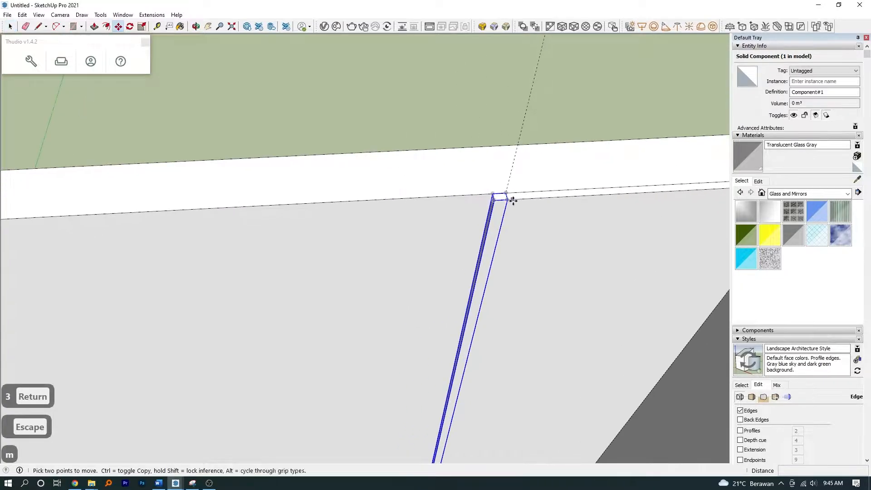
click(507, 194)
key(ctrl)
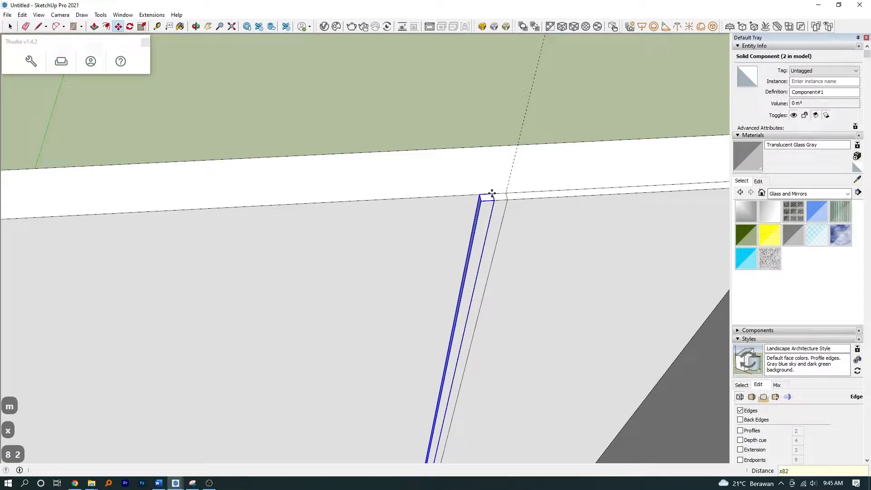
key(Return)
scroll(503, 175, down, 5)
key(space)
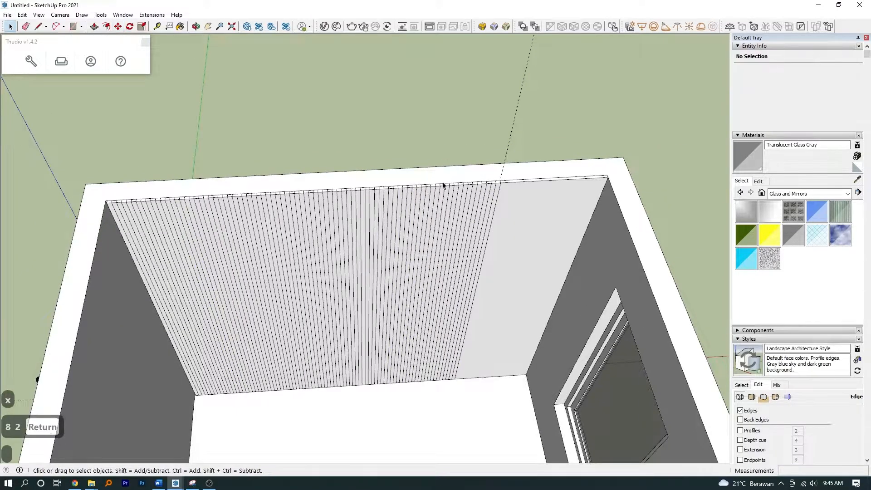
- Erase the vertical guide at the edge of the slats
scroll(481, 181, up, 5)
scroll(540, 170, down, 3)
key(space)
- Push the slat component's side face in 0.4 cm to leave gaps between the slats
scroll(406, 181, up, 6)
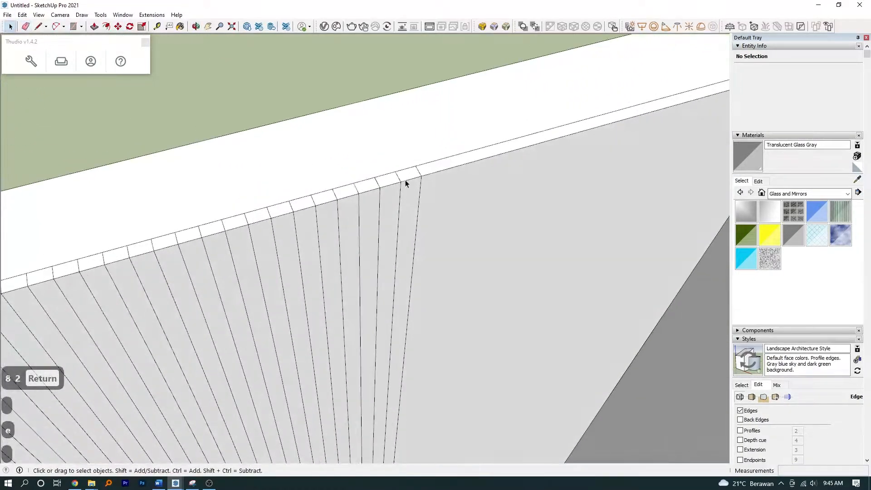
key(p)
click(399, 182)
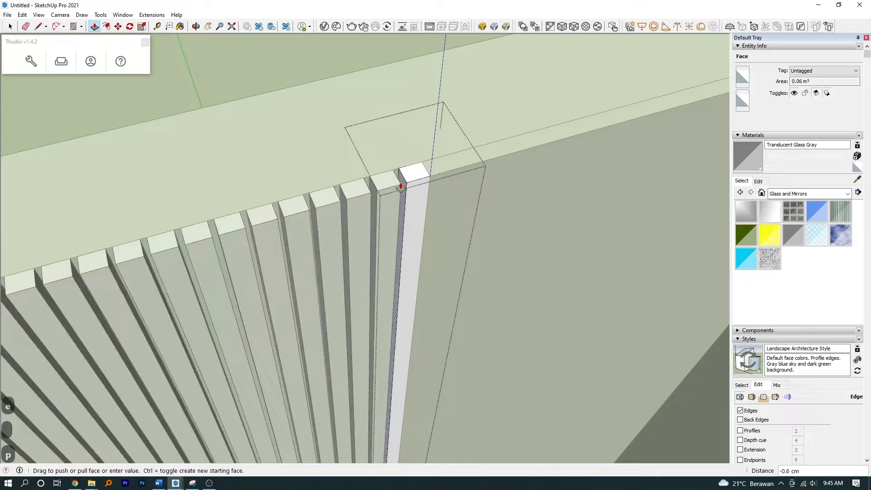
text(.4)
key(Return)
middle_drag(401, 186, 403, 185)
- Push the plain panel's side face in 0.4 cm where it meets the last slat
key(space)
double_click(455, 187)
key(p)
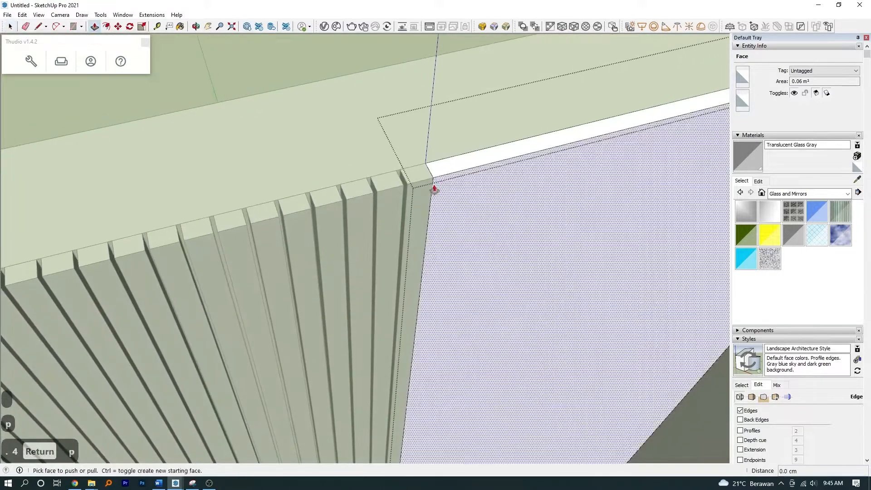
click(431, 183)
text(.4)
key(Return)
scroll(432, 132, down, 4)
key(space)
key(Escape)
- Examine the slatted back wall and the room's interior from several angles
middle_drag(432, 109, 330, 307)
scroll(335, 200, down, 3)
scroll(446, 136, up, 5)
scroll(445, 136, down, 4)
middle_drag(439, 136, 406, 76)
middle_drag(383, 169, 450, 292)
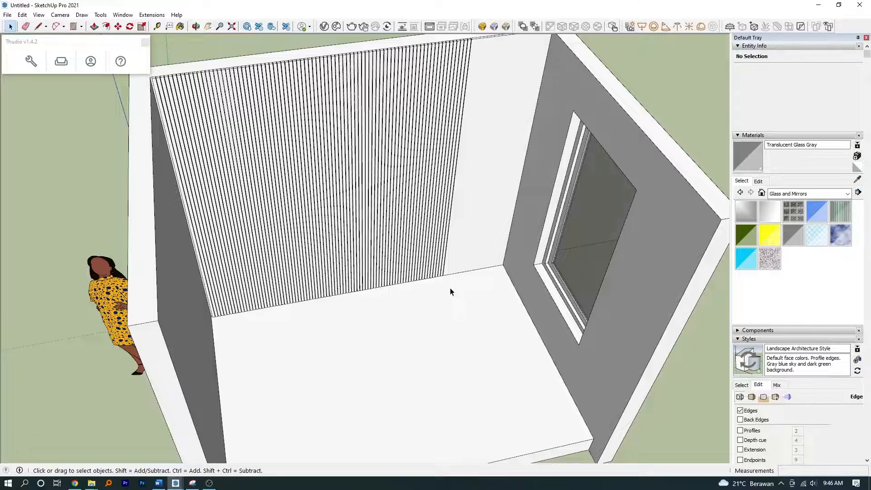
middle_drag(422, 280, 448, 278)
scroll(424, 346, up, 5)
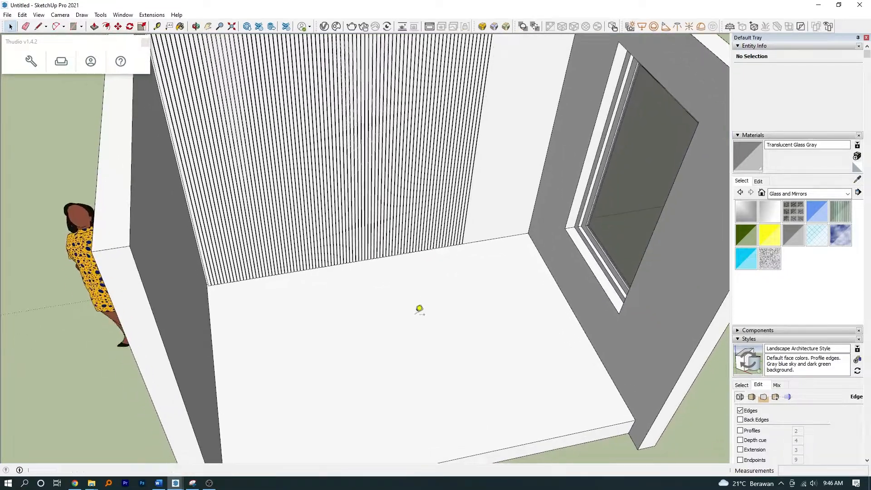
scroll(495, 218, down, 3)
middle_drag(452, 347, 460, 285)
- Open the plain back-wall panel for editing and browse the Thudio material catalogue to the TACO HPL cabinet finishes
scroll(479, 187, down, 2)
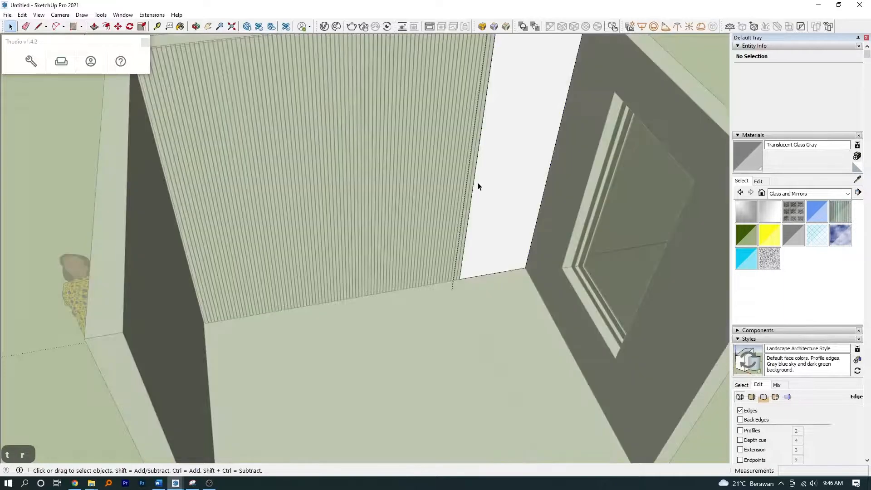
middle_drag(479, 187, 485, 277)
click(61, 61)
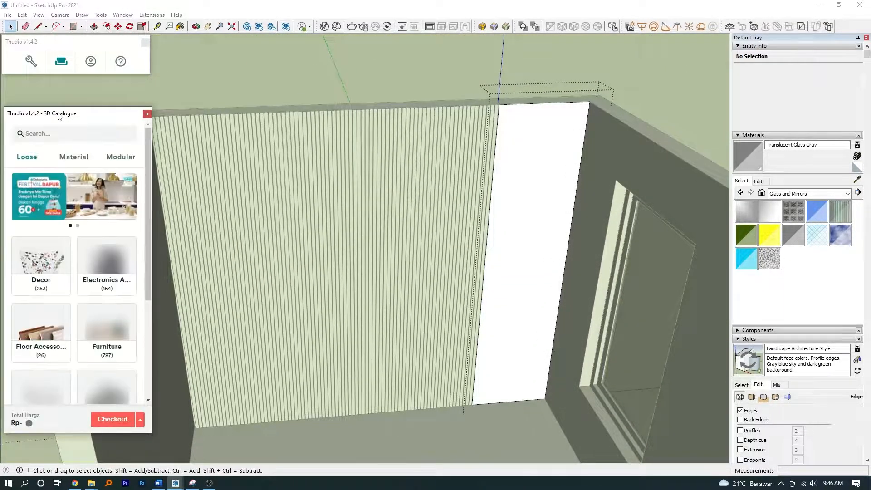
click(72, 160)
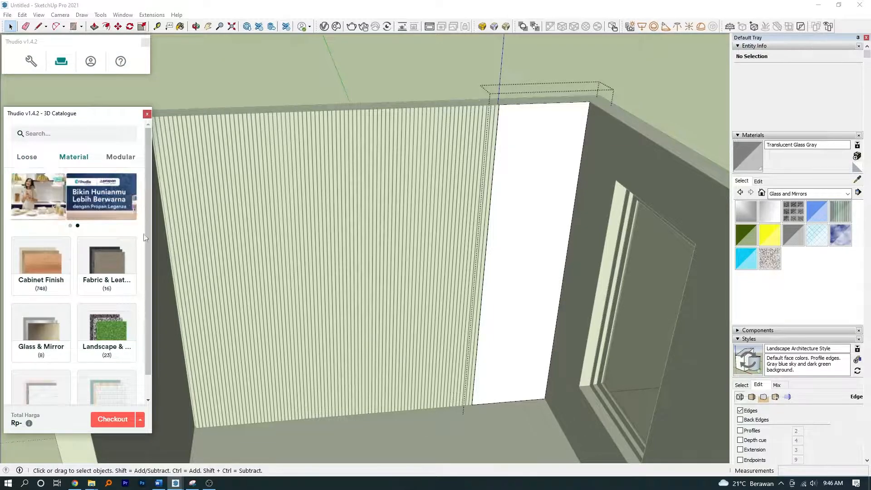
drag(148, 235, 148, 247)
click(52, 249)
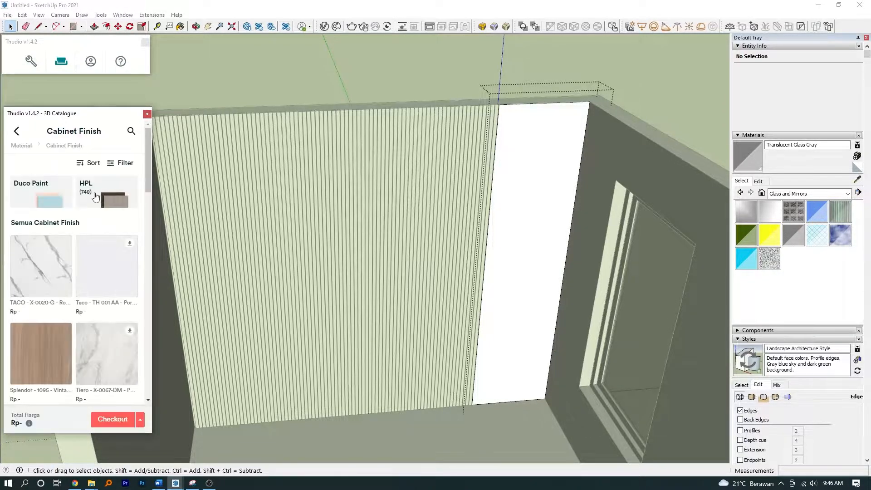
click(112, 190)
click(34, 222)
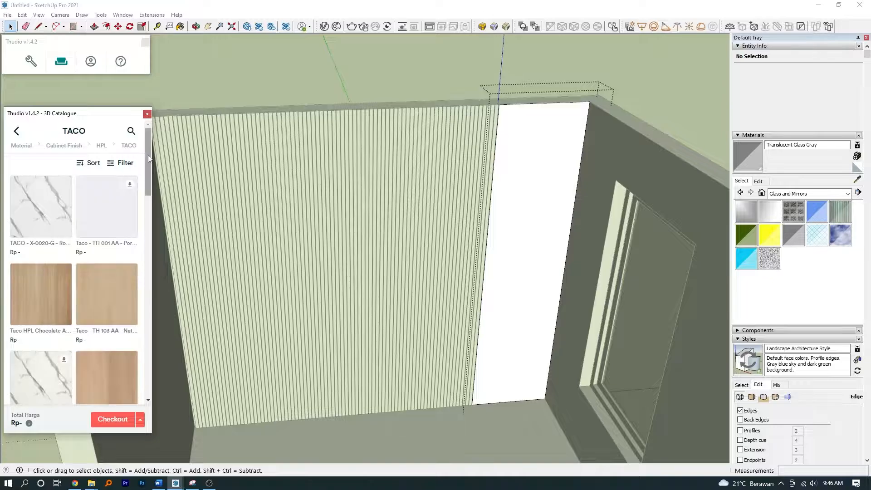
- Paint the plain back-wall panel with the Taco HPL Spice Cherry finish
scroll(100, 272, down, 6)
click(100, 272)
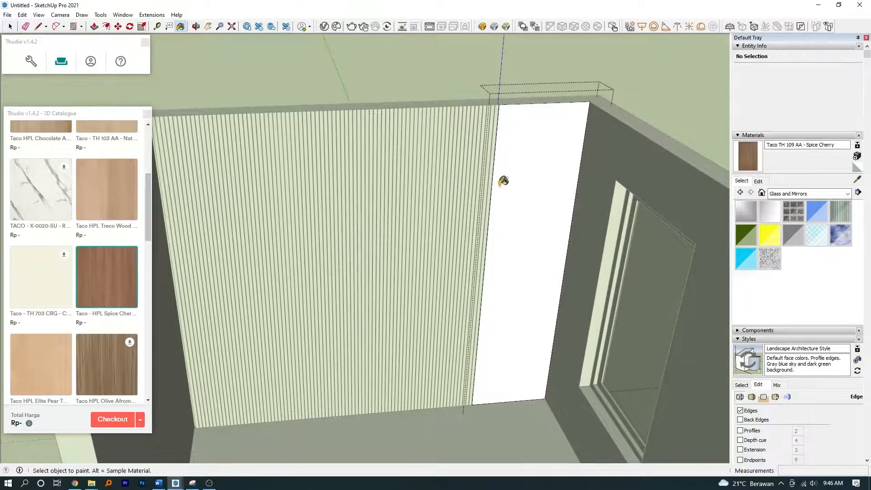
click(502, 175)
mouse_move(494, 167)
middle_down()
mouse_move(486, 147)
mouse_move(482, 201)
middle_up()
key(Escape)
scroll(453, 247, down, 5)
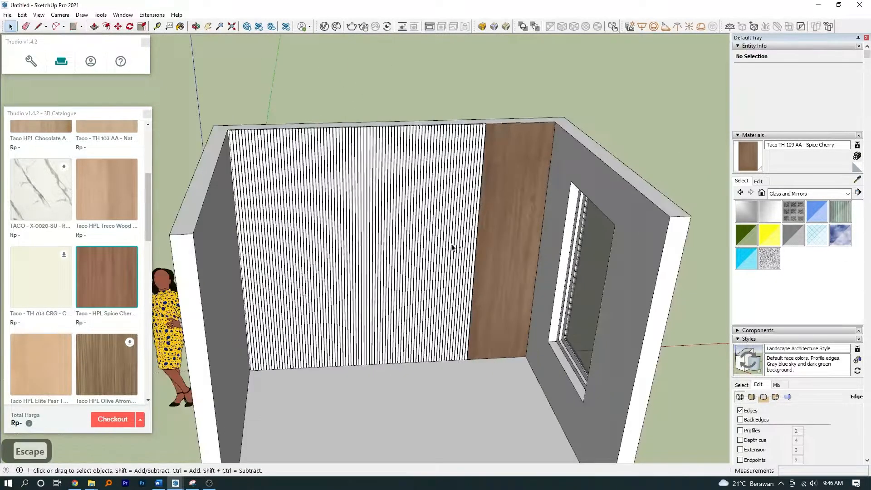
- Select the floor slab and browse the material catalogue to the Wall & Floor vinyl finishes
middle_drag(453, 247, 387, 346)
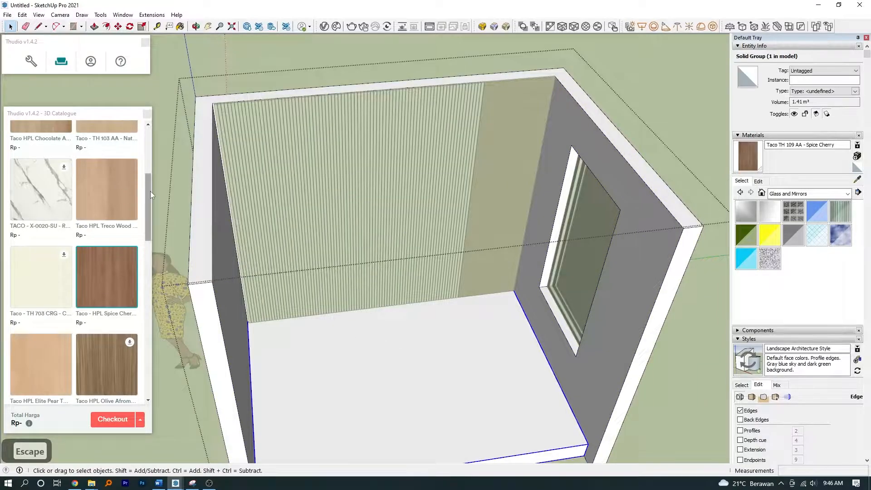
drag(150, 191, 148, 115)
click(20, 146)
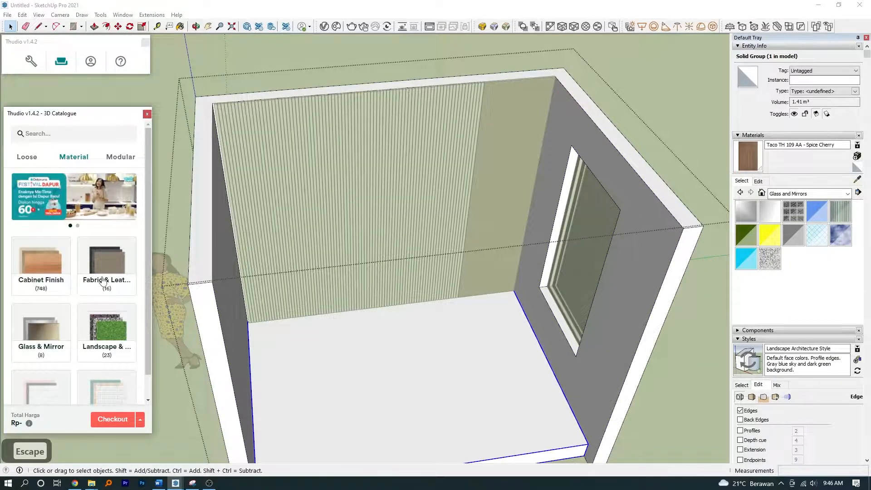
scroll(109, 328, down, 1)
click(104, 391)
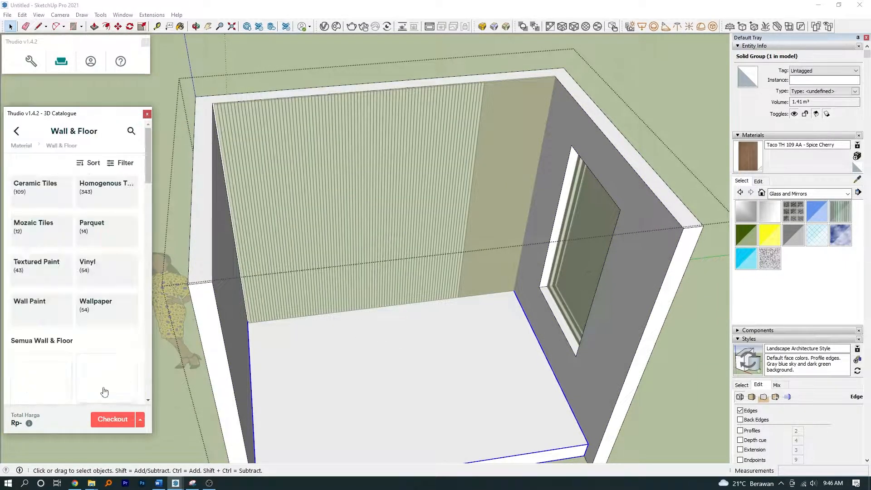
click(93, 269)
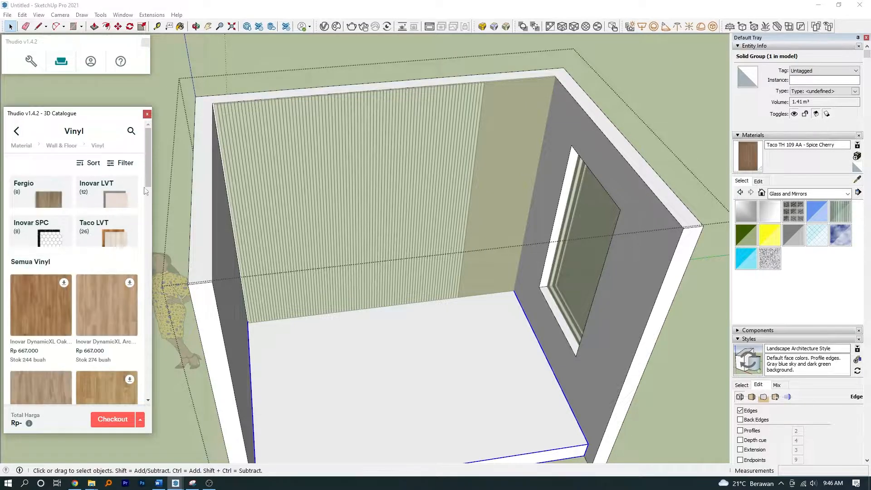
drag(148, 136, 131, 297)
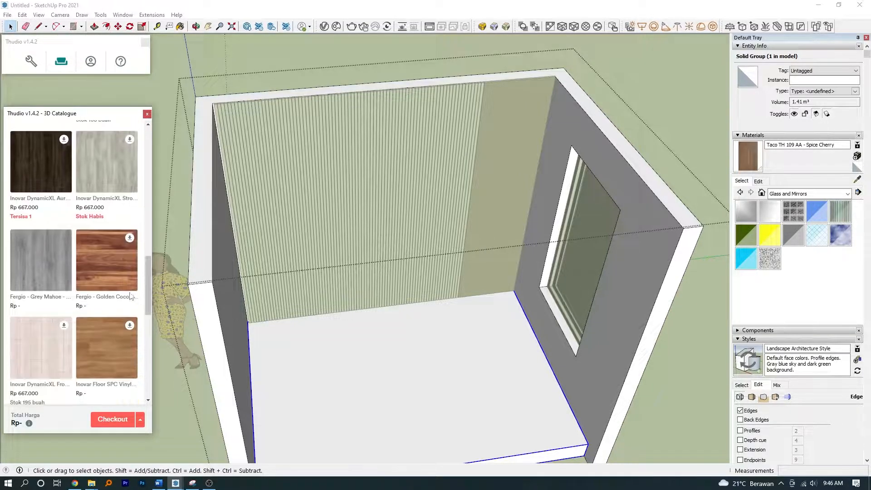
- Paint the floor slab with the Fergio Grey Mahoe vinyl and close the catalogue
click(458, 344)
key(space)
mouse_move(458, 335)
middle_down()
mouse_move(444, 284)
mouse_move(425, 302)
middle_up()
middle_drag(574, 401, 498, 276)
key(Escape)
click(147, 114)
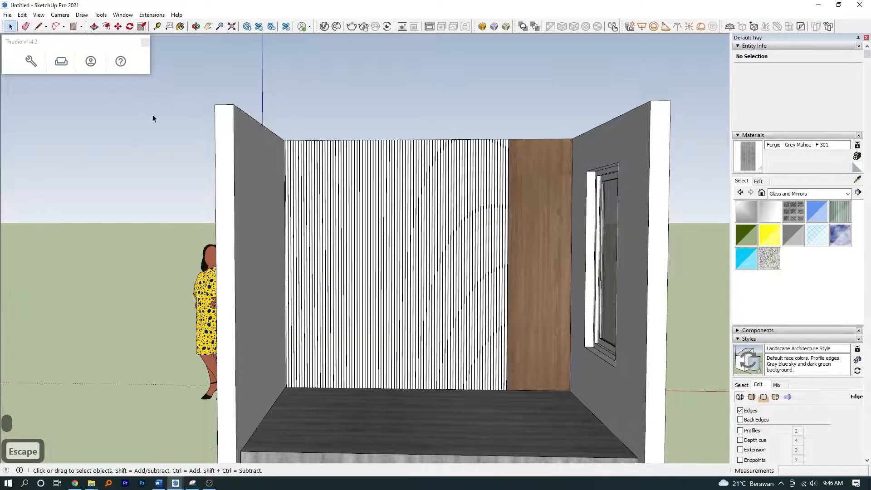
- Place guides on the floor 70 cm from the back wall and 50 cm from the window wall
shift+middle_drag(399, 177, 449, 276)
scroll(488, 355, up, 2)
middle_drag(448, 276, 461, 317)
key(t)
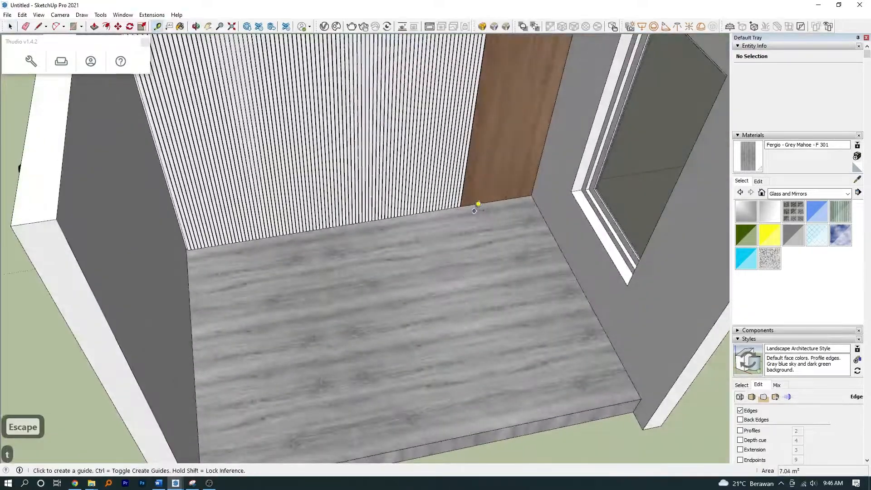
key(Return)
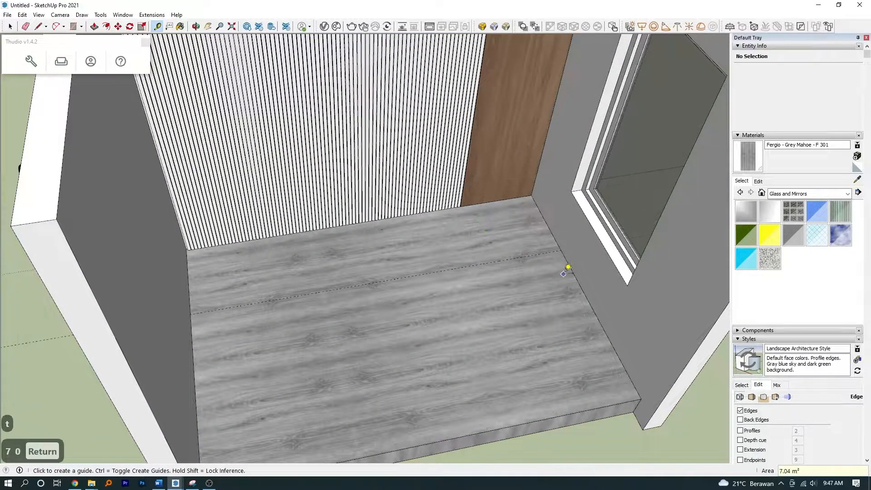
text(50)
key(Return)
middle_drag(527, 275, 500, 287)
- Draw a 160 by 70 cm rectangle on the floor for the desk and group it
key(space)
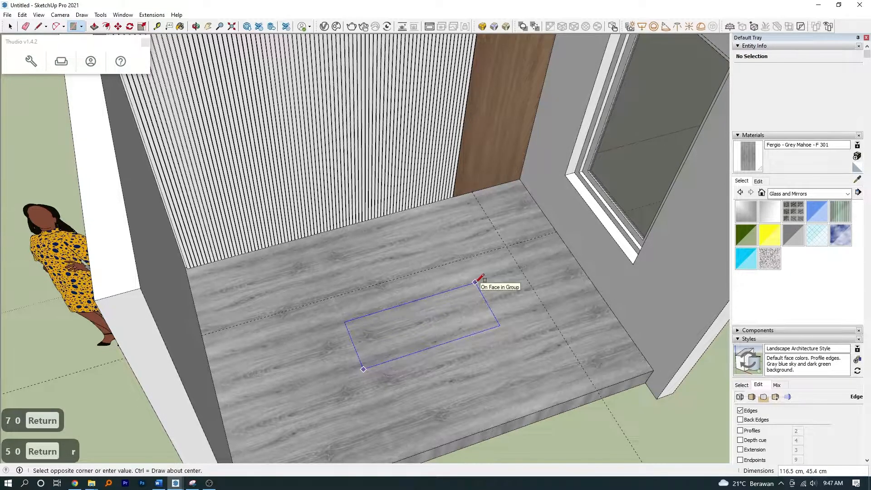
key(Return)
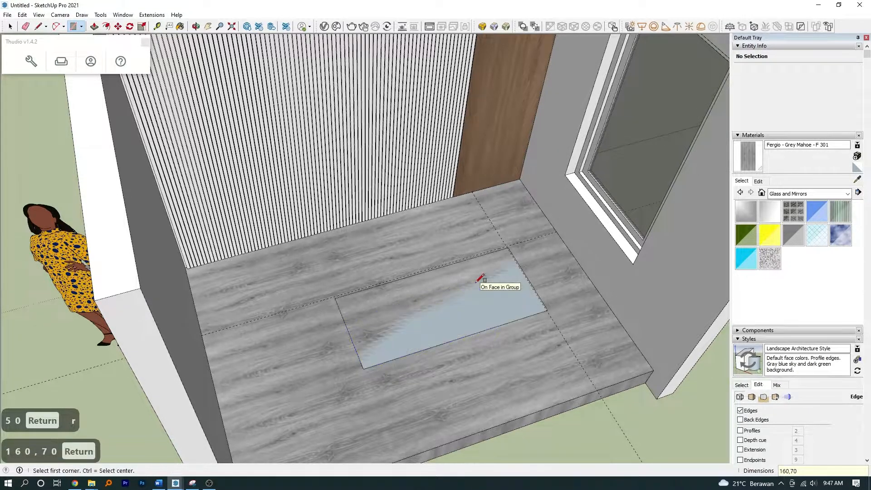
double_click(475, 286)
key(g)
scroll(498, 254, up, 5)
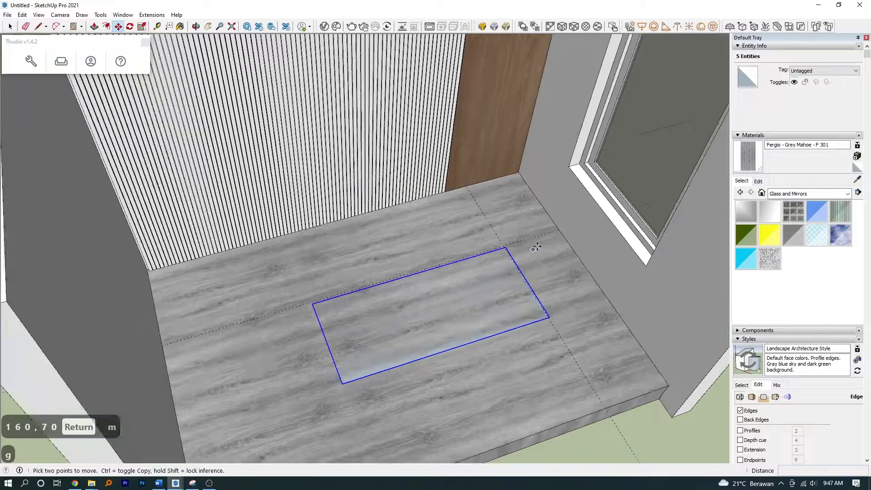
- Move the rectangle so its back corner sits on the intersection of the two guides
key(m)
scroll(495, 252, up, 1)
click(497, 248)
click(492, 244)
key(space)
scroll(502, 227, down, 5)
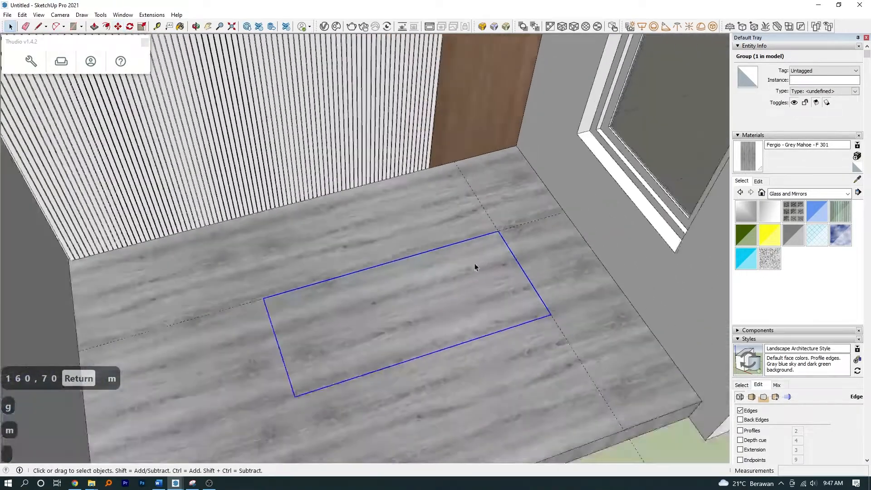
- Extrude the grouped rectangle 75 cm upward into a box
double_click(468, 267)
key(p)
click(464, 266)
text(75)
key(Return)
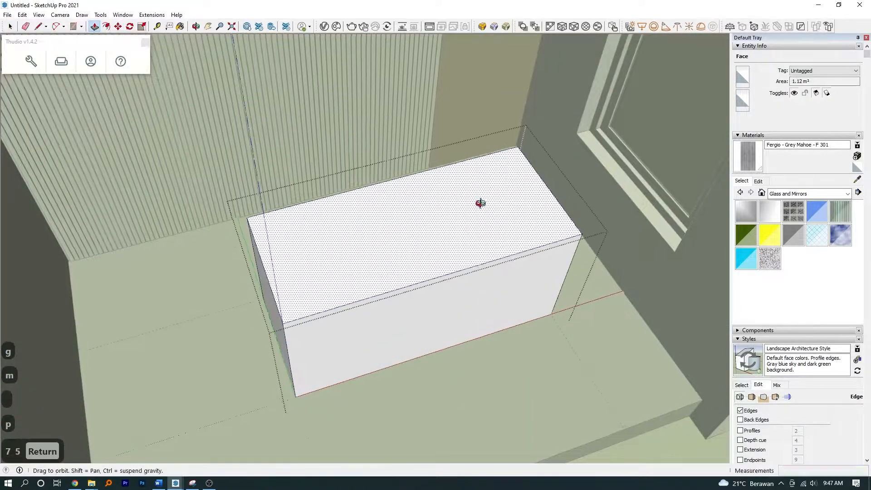
key(Escape)
- Draw a rectangle covering the box's top, group it and pull it up 1 cm as the tabletop
key(r)
key(space)
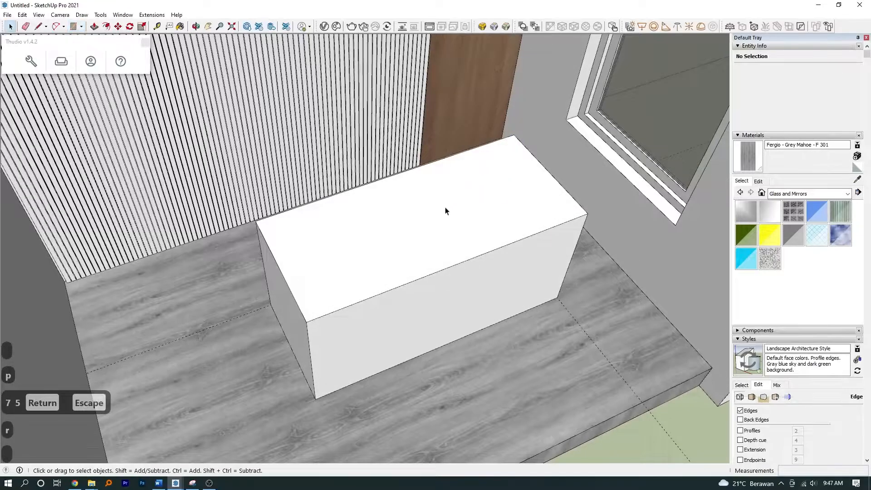
scroll(422, 272, down, 2)
key(r)
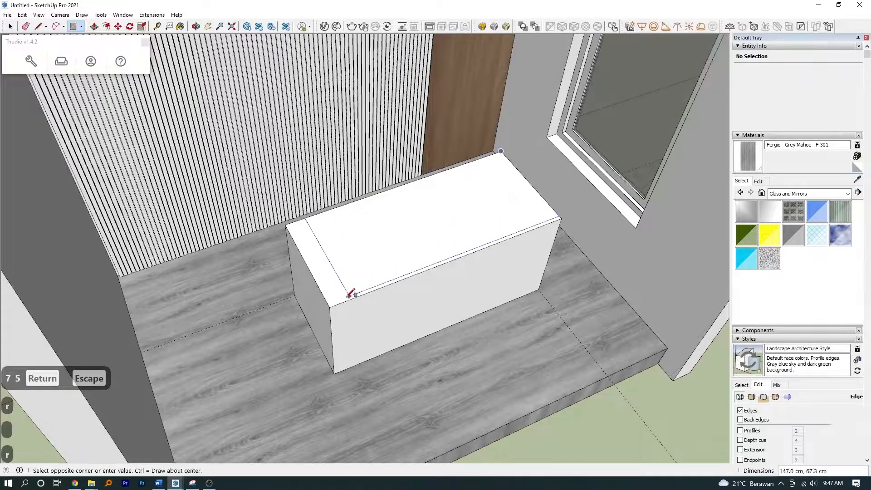
click(351, 293)
key(p)
click(370, 274)
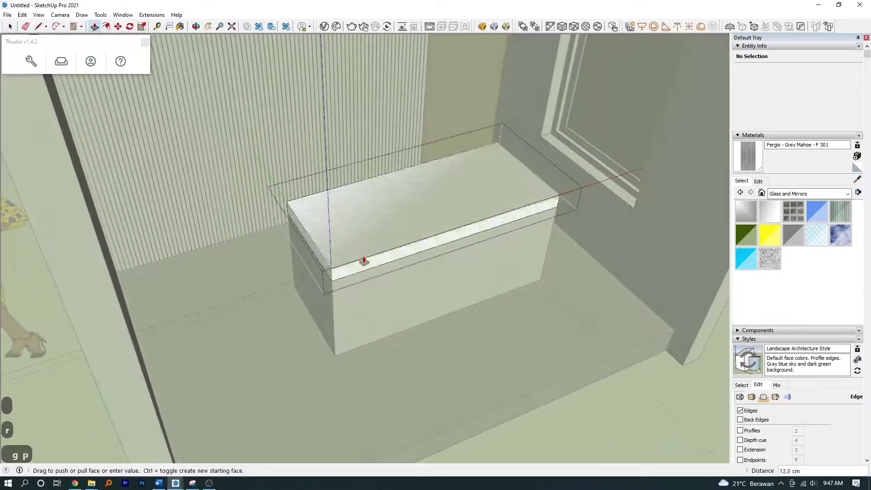
text(1)
key(Return)
key(Escape)
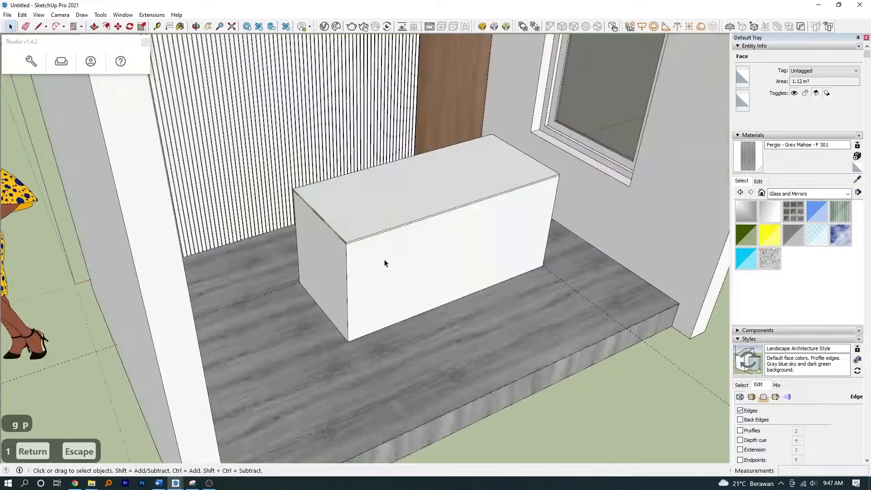
- Erase the box beneath the tabletop
right_click(385, 266)
click(413, 283)
middle_drag(414, 284, 416, 230)
- Extrude the tabletop's underside 2 cm downward as a new layer
double_click(417, 231)
key(p)
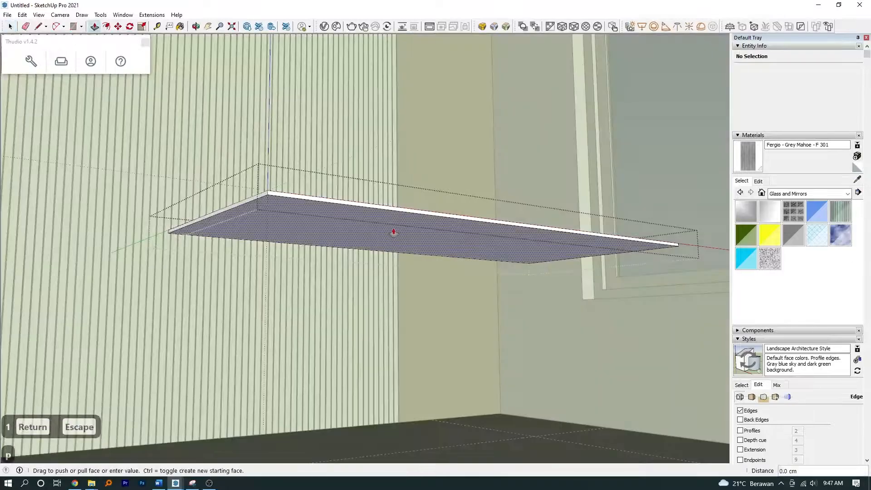
click(391, 231)
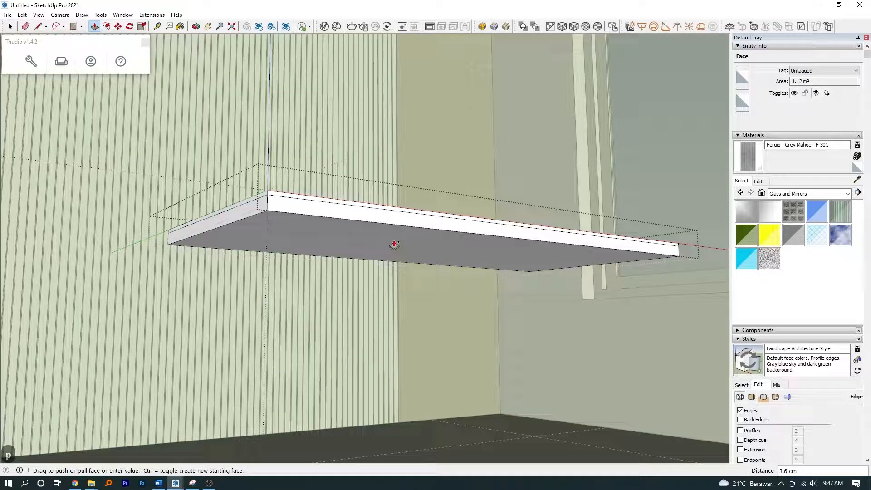
text(2)
key(Return)
key(space)
- Move the underside's front long edge and its left short edge inward 4 cm to bevel the tabletop
middle_drag(393, 243, 425, 193)
click(369, 207)
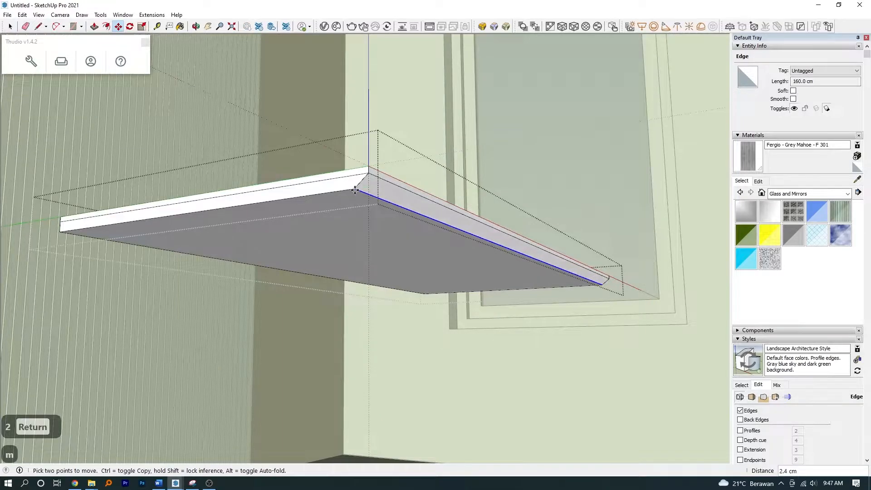
key(m)
click(352, 197)
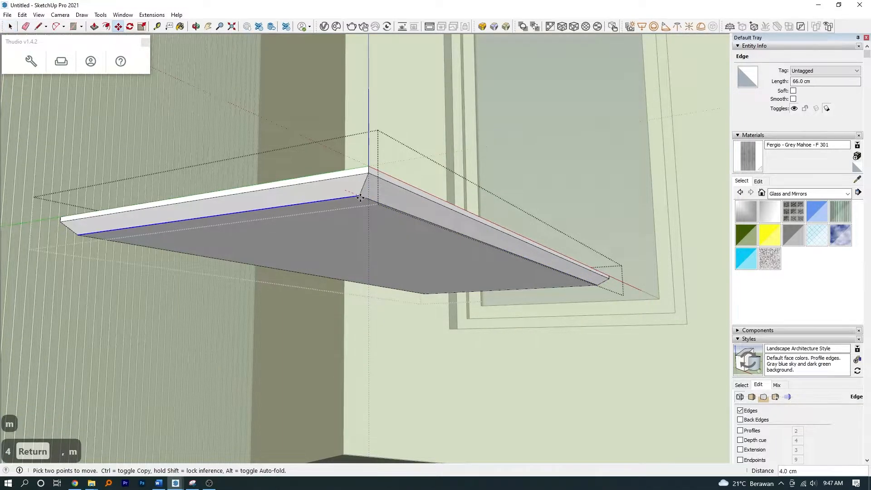
text(4)
key(Return)
key(space)
- Move the underside's short edge nearest the window inward 4 cm and leave the tabletop group
middle_drag(359, 199, 538, 255)
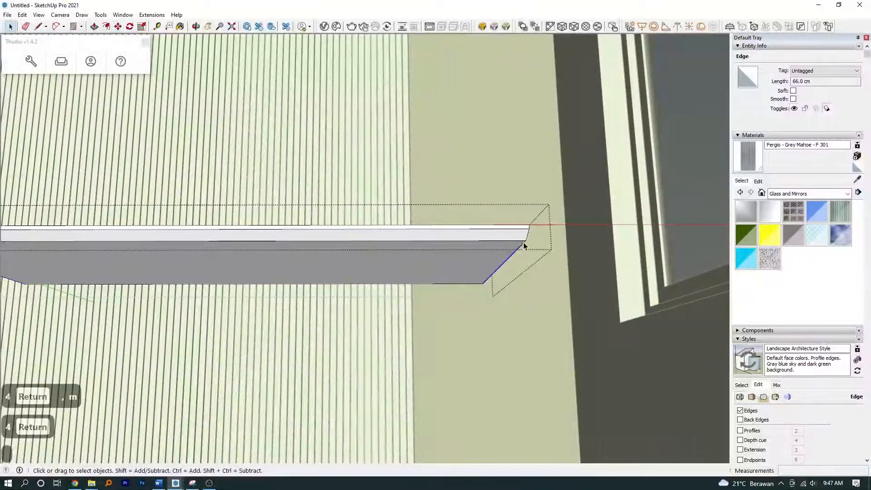
text(4)
key(Return)
key(space)
middle_drag(429, 254, 83, 285)
key(Escape)
scroll(245, 282, down, 5)
middle_drag(245, 282, 218, 334)
- Draw a 160 by 70 cm rectangle over the tabletop and group it
key(r)
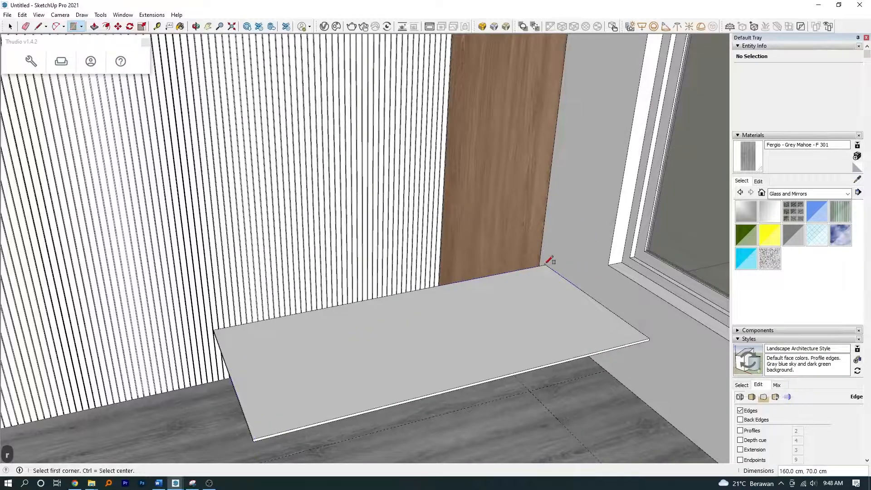
key(space)
double_click(432, 330)
key(g)
- Draw a line across the middle of the new rectangle and a diagonal from its midpoint to the front left corner
click(412, 301)
mouse_move(425, 301)
shift+middle_down()
mouse_move(354, 346)
mouse_move(364, 334)
shift+middle_up()
scroll(365, 335, up, 1)
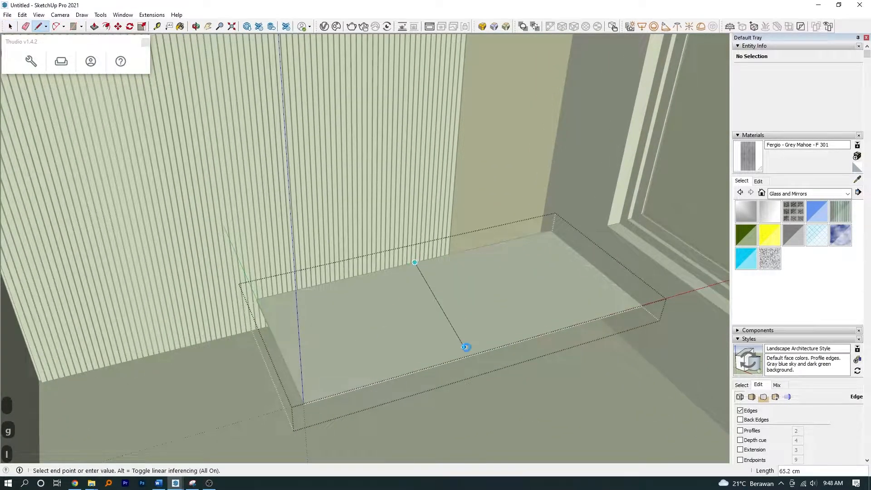
click(488, 349)
key(space)
click(306, 402)
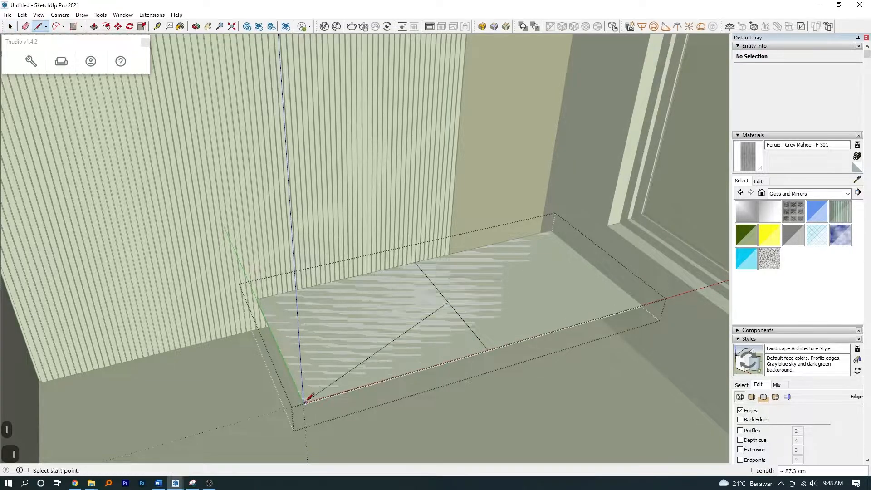
- Complete the second diagonal to the rear left corner and offset the faces around the diagonals inward by 0.5 cm
key(space)
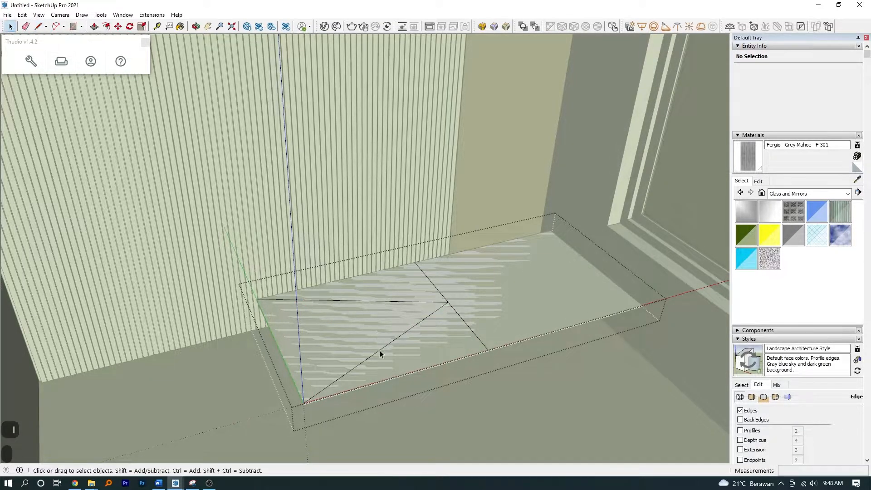
scroll(380, 352, up, 2)
text(f)
text(.5)
key(Return)
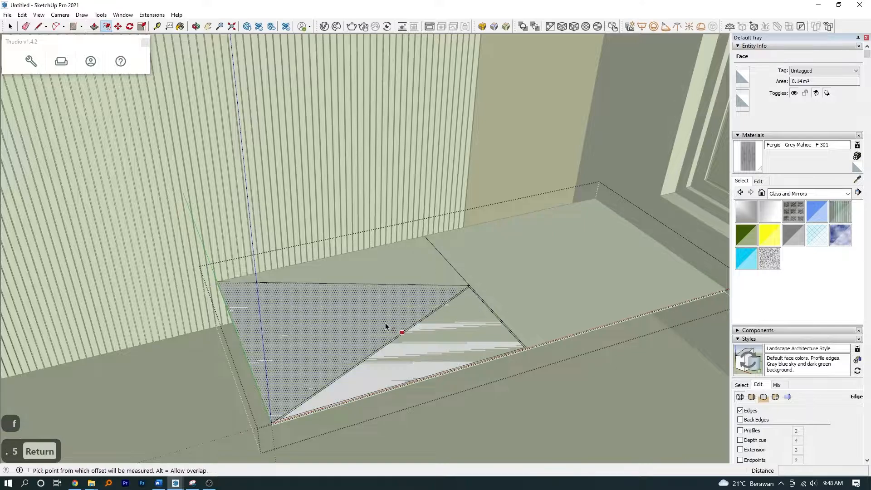
double_click(384, 323)
double_click(401, 268)
key(space)
- Draw a short line of about 0.5 cm closing the diagonal strip at the tabletop's front left corner
scroll(358, 386, up, 8)
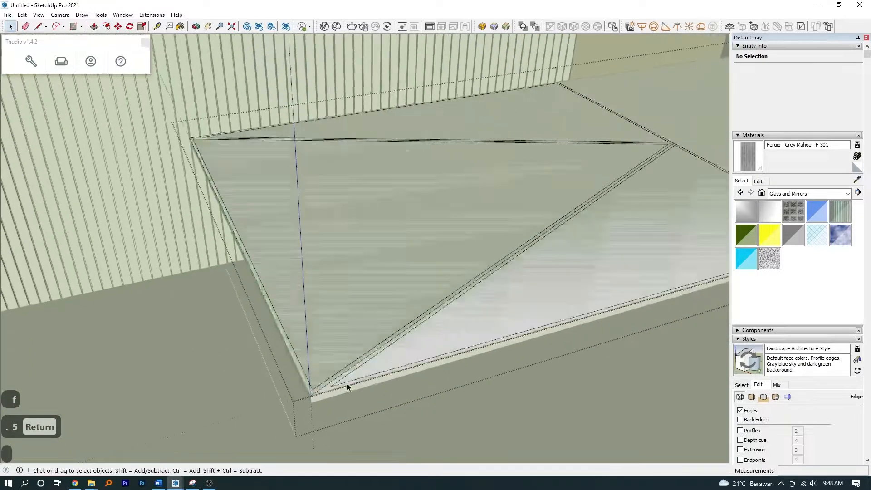
click(302, 398)
scroll(303, 395, up, 2)
click(304, 396)
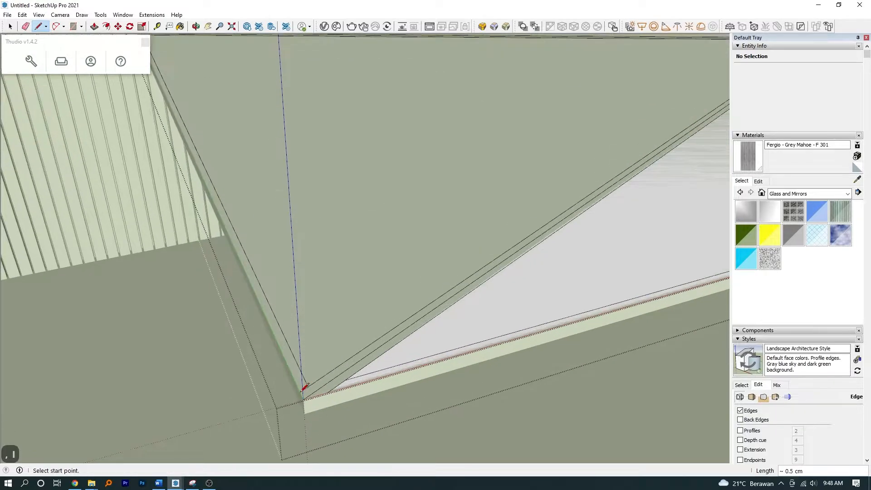
- Draw a short line closing the other diagonal strip at the tabletop's rear left corner
scroll(324, 381, down, 4)
scroll(316, 393, up, 4)
scroll(348, 376, down, 3)
scroll(252, 207, up, 3)
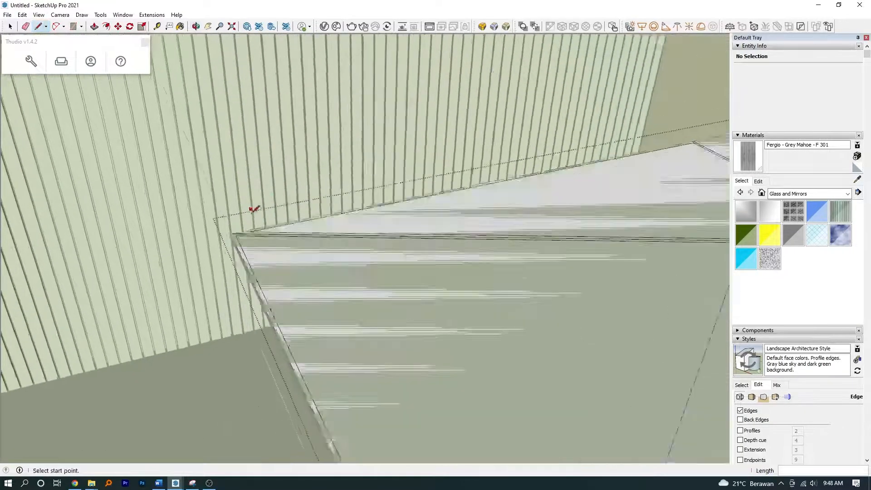
scroll(243, 243, up, 2)
scroll(262, 263, down, 2)
scroll(320, 261, up, 1)
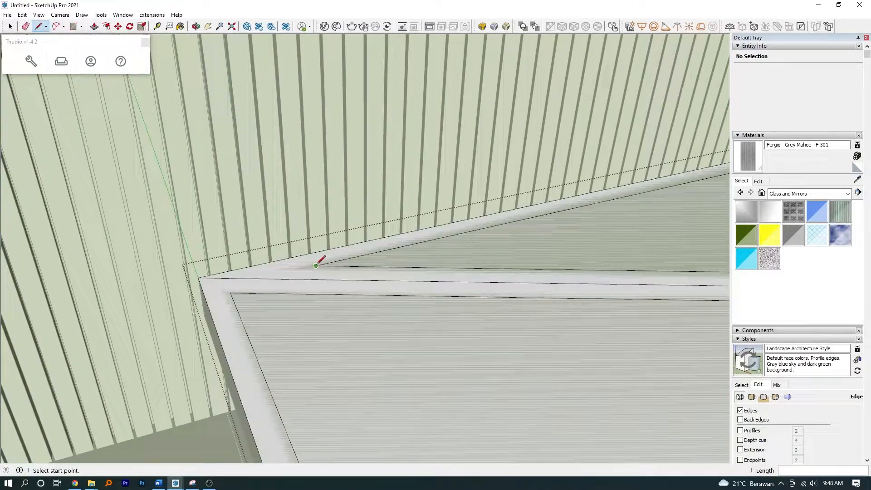
click(258, 264)
key(space)
- Erase the surplus boundary, inset and centre edges, leaving only the V-shaped strip along the two diagonals
scroll(220, 278, down, 3)
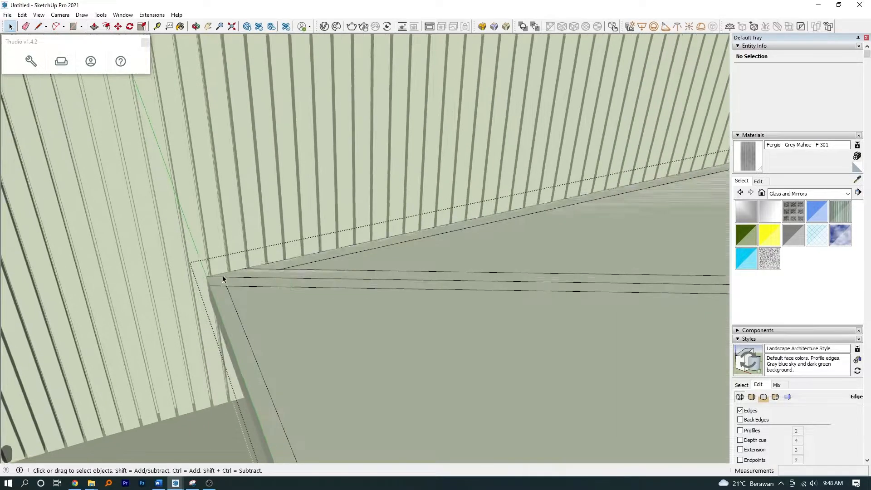
key(r)
key(e)
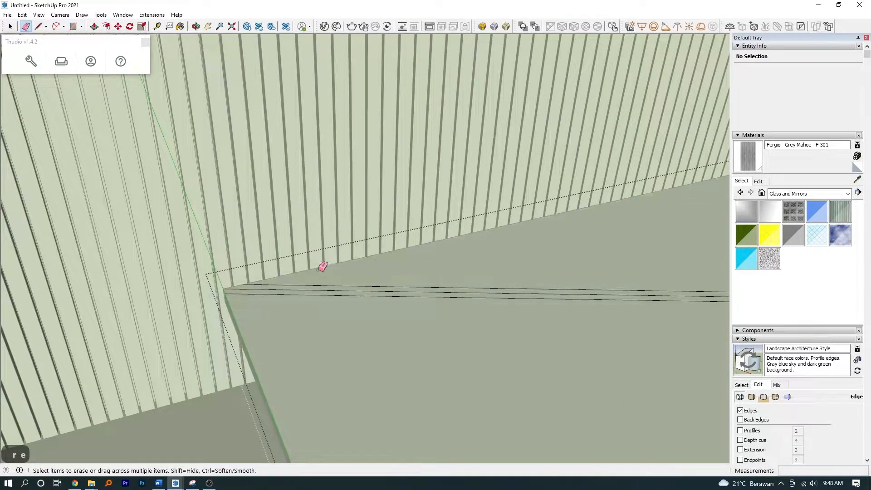
scroll(322, 267, down, 3)
scroll(356, 284, up, 1)
middle_drag(445, 306, 495, 289)
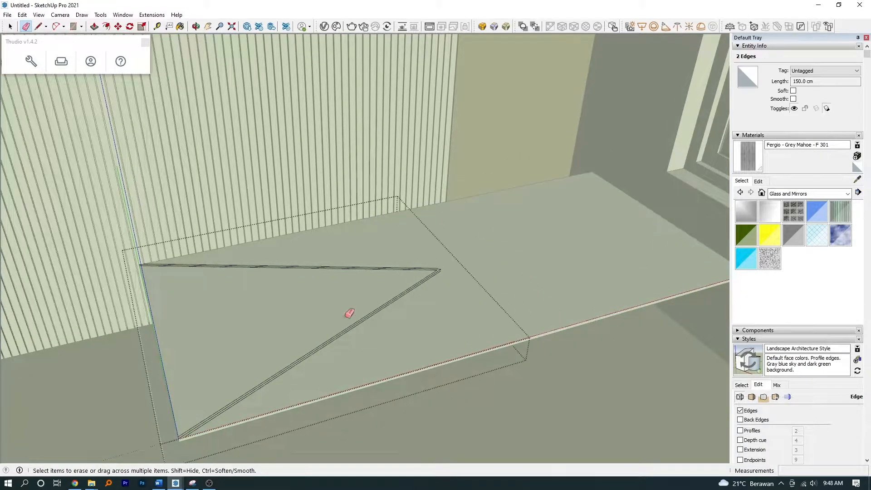
- Clean up the V strip's tip at the tabletop's centre and close its open end with lines
scroll(448, 265, up, 5)
click(447, 268)
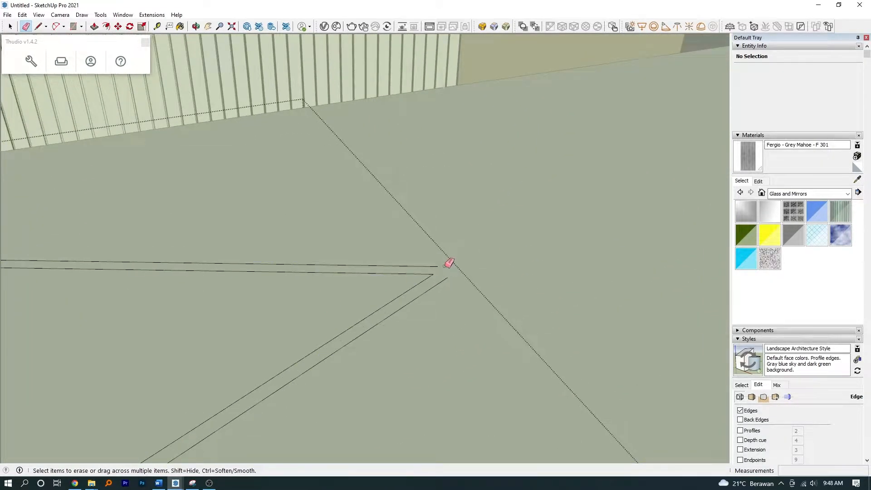
scroll(466, 219, down, 5)
middle_drag(466, 219, 496, 200)
key(space)
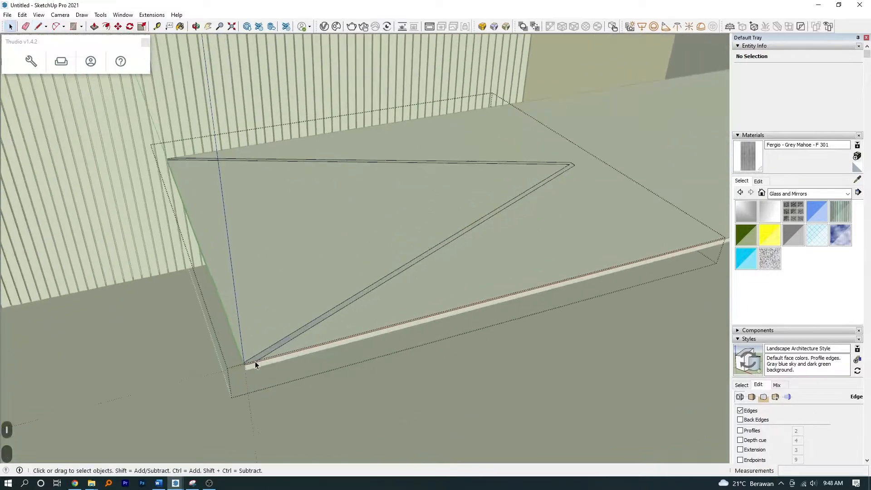
- Pull the V-shaped strip up 4 cm to form a bracing frame
scroll(255, 361, up, 2)
middle_drag(267, 355, 292, 352)
scroll(292, 352, down, 1)
key(p)
drag(292, 352, 295, 326)
key(Return)
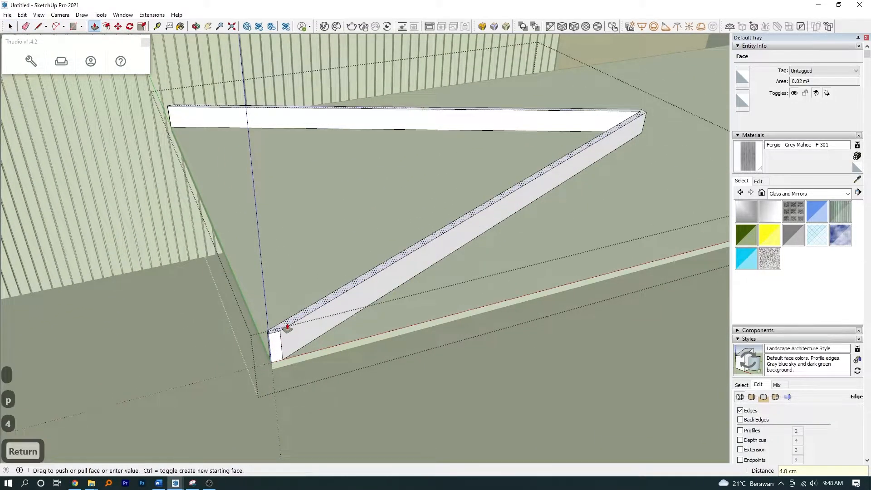
key(space)
key(Escape)
- Select the whole V-shaped frame inside its group and make it a component
scroll(276, 349, up, 2)
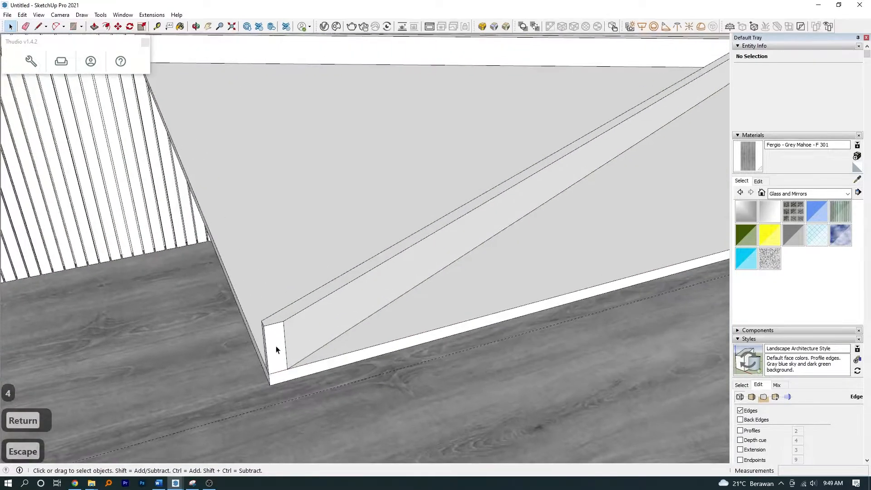
click(289, 334)
double_click(290, 333)
scroll(290, 331, down, 3)
triple_click(308, 325)
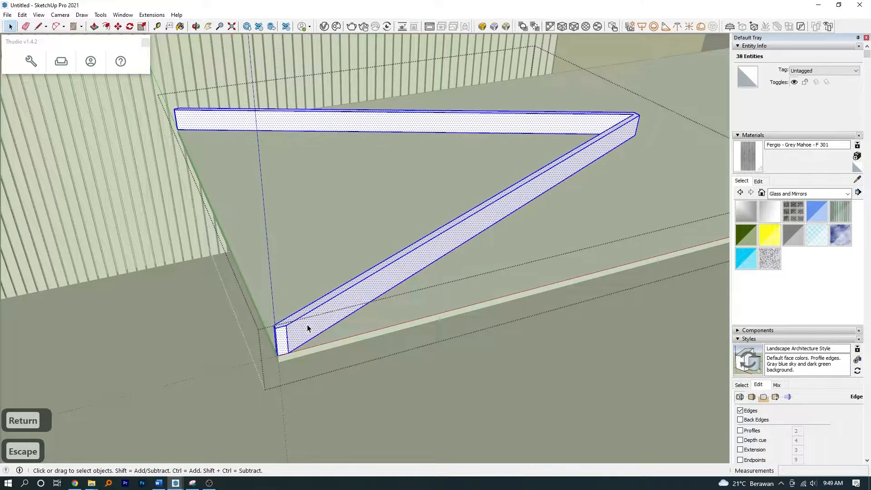
right_click(307, 325)
click(346, 197)
click(444, 335)
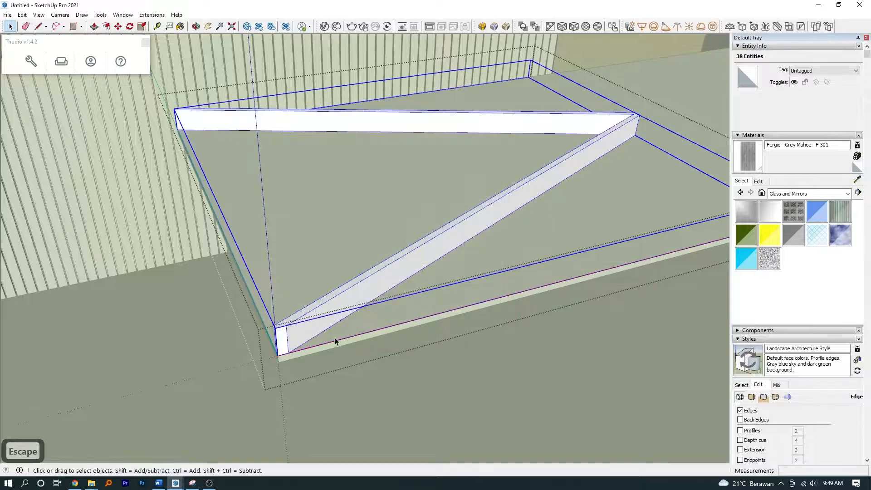
- Draw a circle of about 1.2 cm radius at the base of the frame's front left end
scroll(336, 341, up, 1)
key(c)
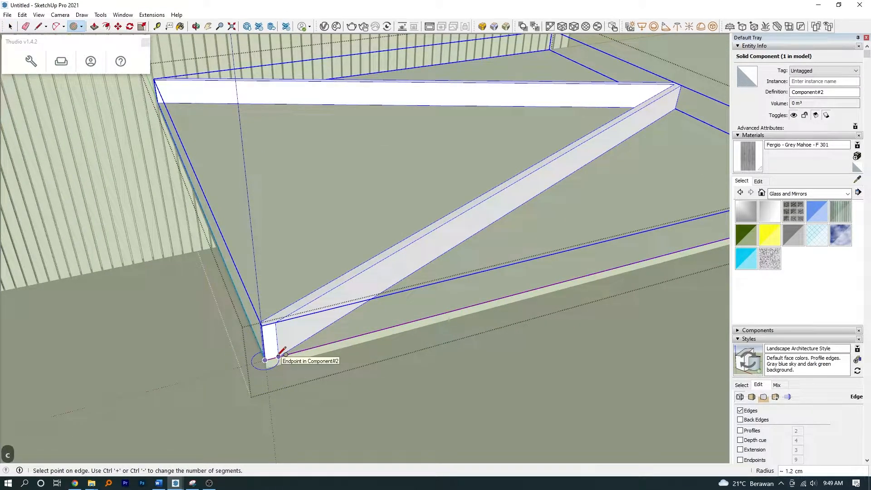
click(279, 357)
key(space)
key(Escape)
- Copy the circle 70 cm along the tabletop's short side to the frame's rear left end and leave the group
scroll(303, 298, up, 3)
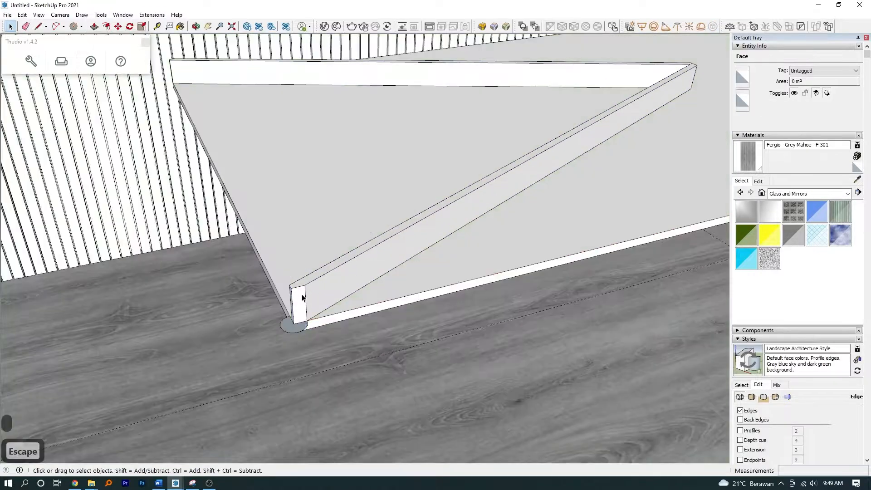
scroll(302, 299, down, 1)
click(301, 301)
double_click(294, 327)
scroll(294, 328, up, 1)
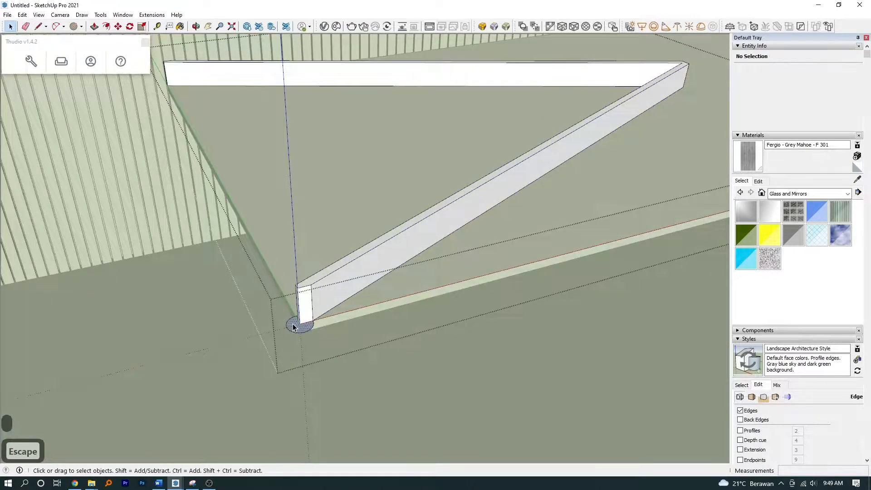
double_click(293, 328)
scroll(293, 328, down, 1)
key(m)
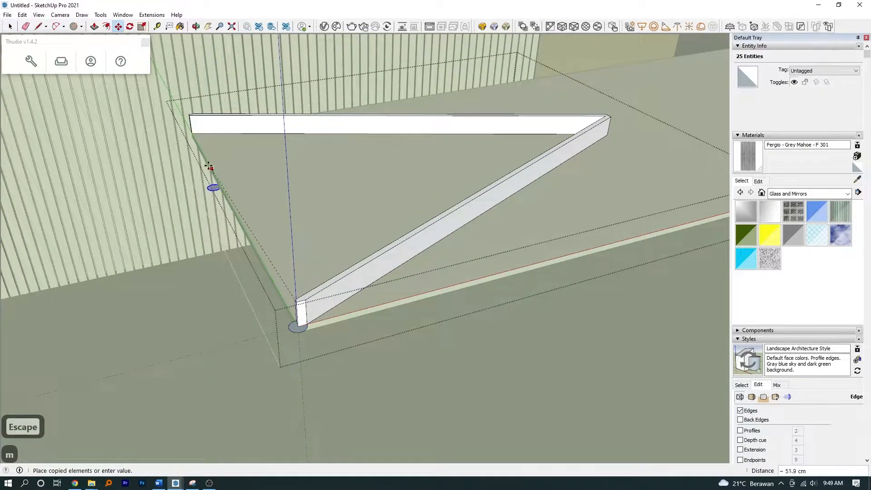
scroll(210, 167, up, 3)
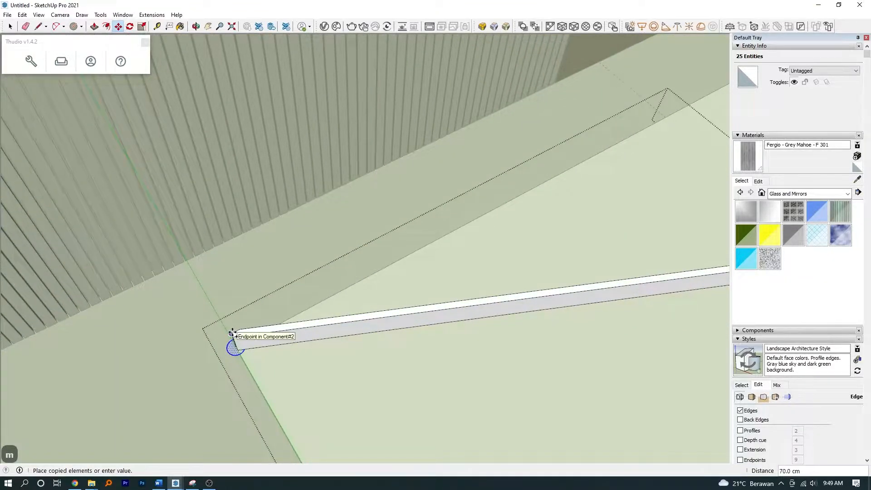
scroll(232, 333, down, 2)
shift+middle_drag(225, 318, 220, 143)
scroll(229, 171, up, 2)
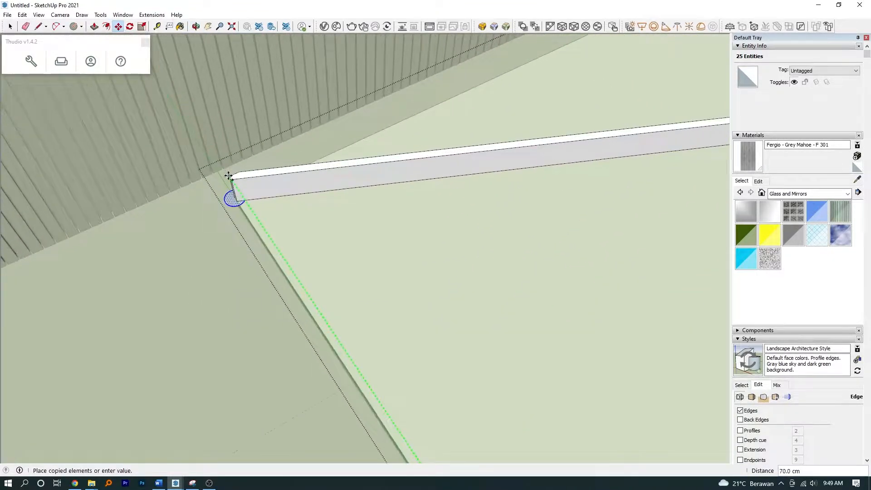
scroll(286, 216, down, 4)
key(Escape)
- Copy the V-shaped frame group to a spot further along the tabletop
click(349, 224)
scroll(350, 223, up, 3)
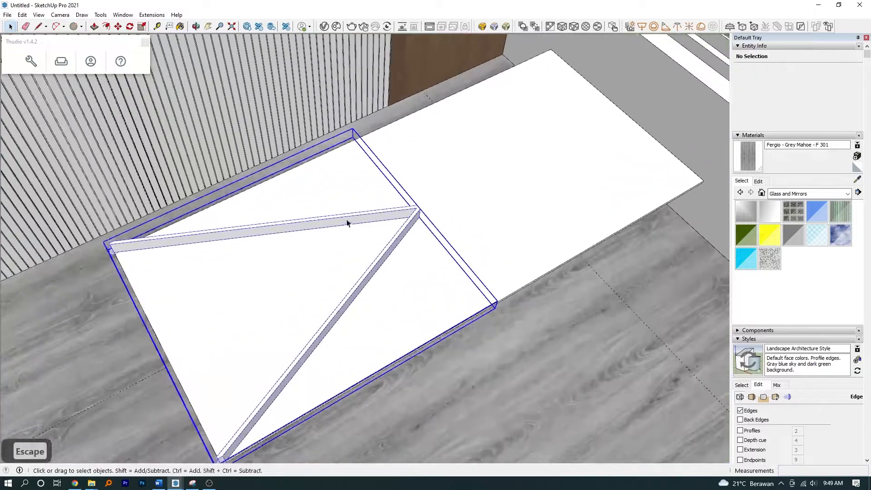
key(ctrl+v)
click(453, 243)
- Flip the copied frame along the tabletop's length and move its tip to meet the original frame's tip
right_click(415, 234)
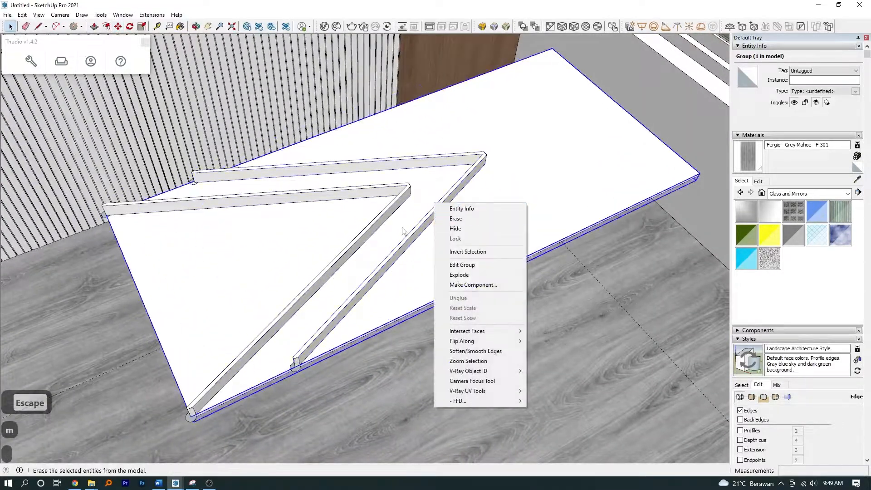
click(535, 375)
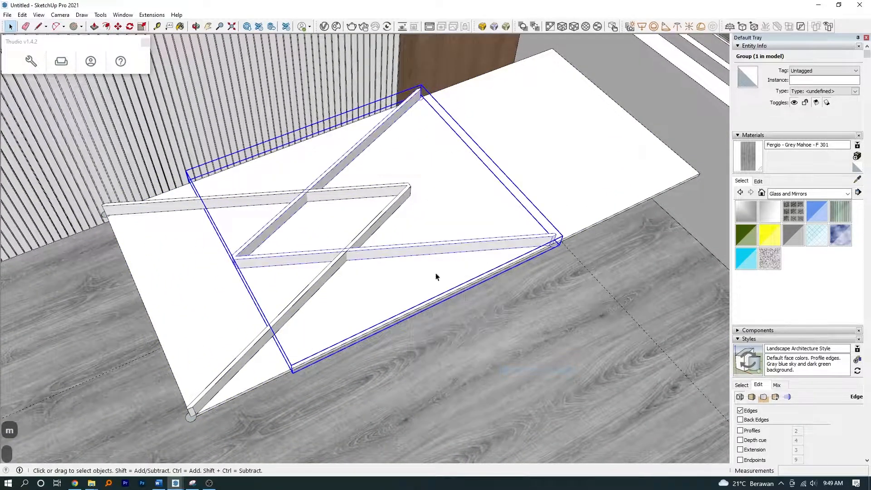
click(235, 257)
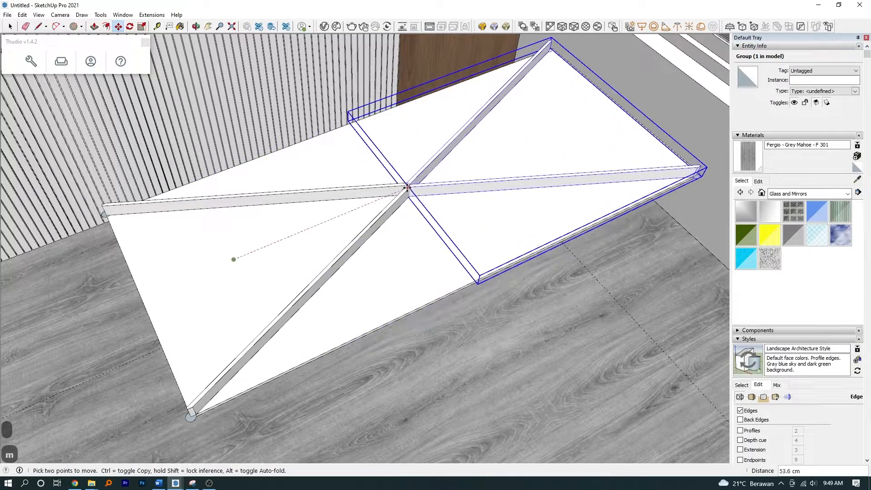
key(space)
- Select both V-shaped frames and move them straight down about 7 cm to sit against the tabletop's underside
shift+click(376, 225)
middle_drag(372, 272, 358, 136)
key(m)
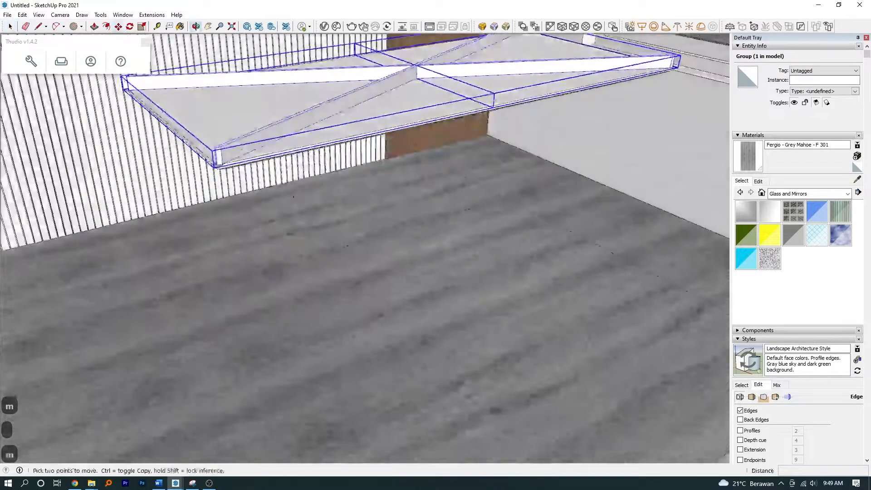
scroll(217, 146, up, 3)
click(222, 127)
middle_drag(223, 158, 239, 122)
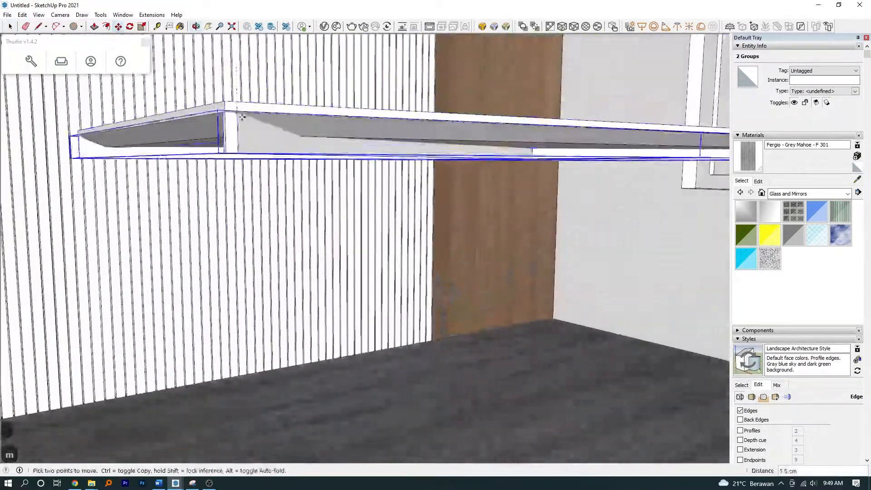
scroll(246, 135, up, 8)
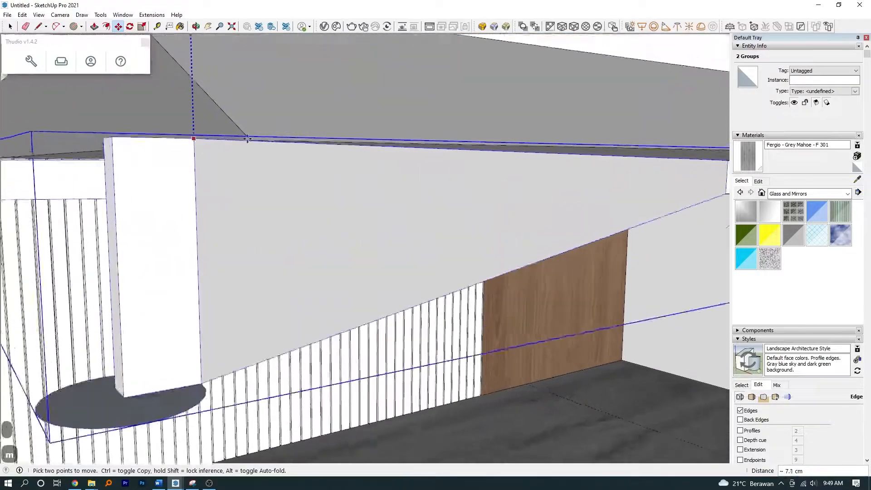
click(253, 140)
scroll(258, 152, down, 8)
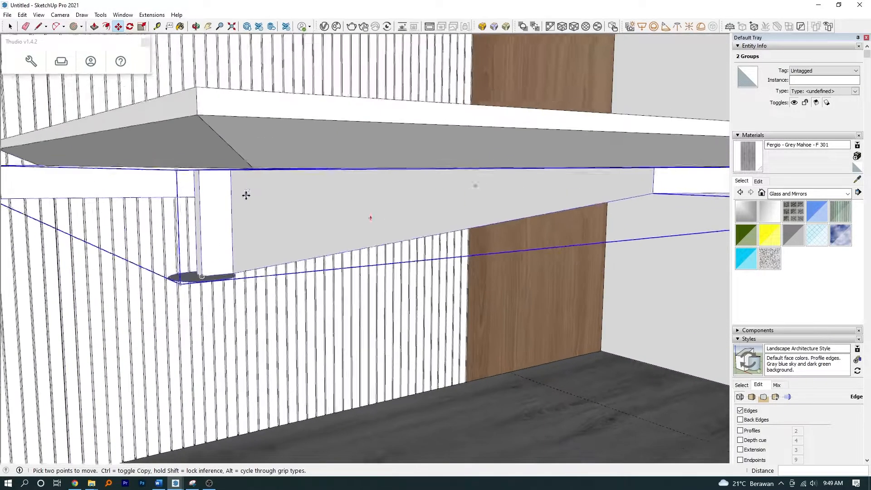
- Try extruding the front left circle 68 cm down to the floor as a leg, then undo it
middle_drag(245, 195, 263, 297)
scroll(264, 298, down, 2)
key(space)
double_click(254, 302)
scroll(254, 301, down, 4)
key(p)
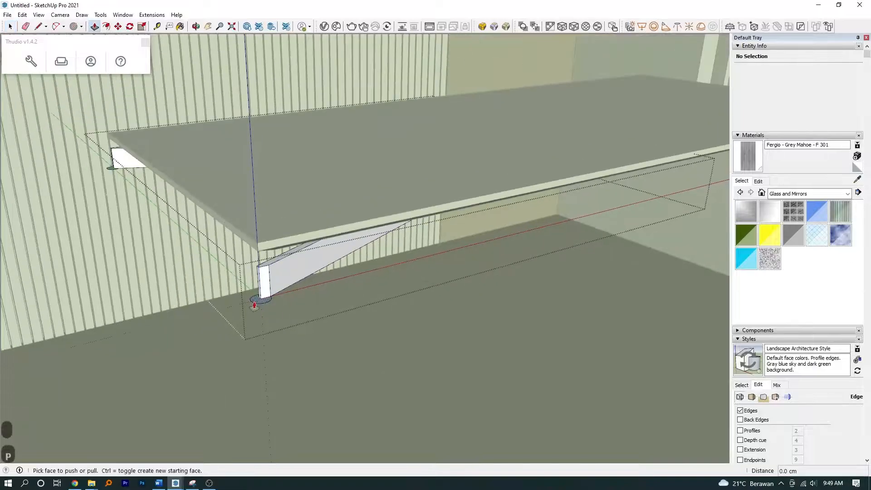
click(255, 304)
scroll(261, 314, down, 4)
scroll(261, 318, down, 2)
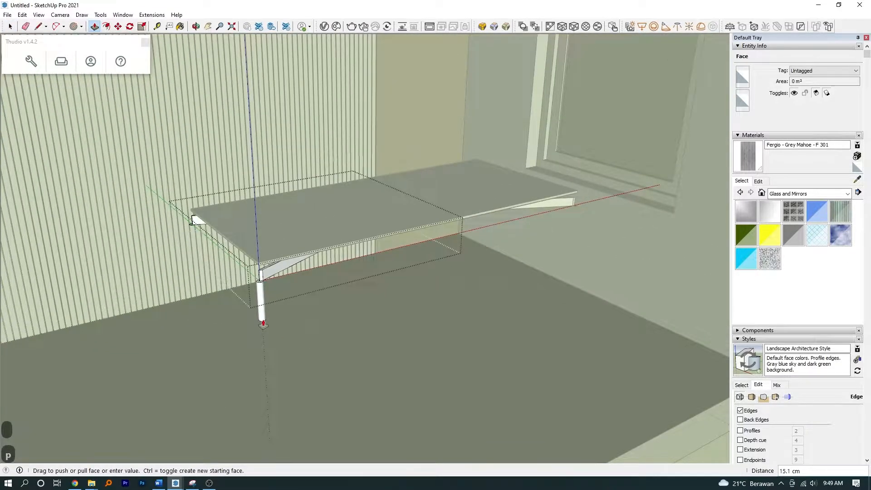
click(321, 375)
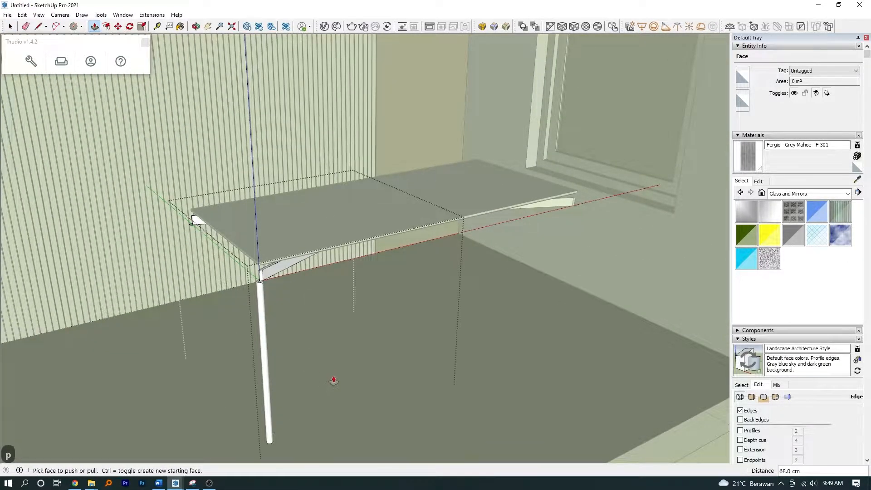
key(Escape)
scroll(282, 320, up, 2)
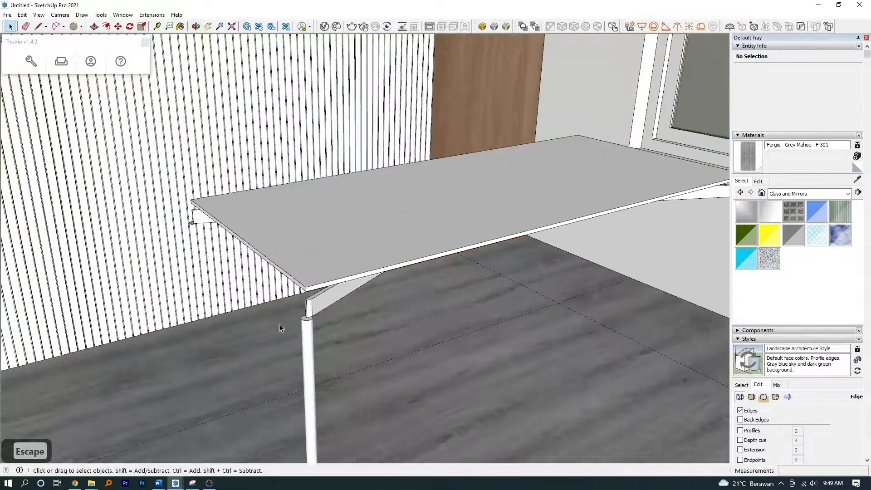
key(ctrl+z)
key(ctrl+z)
- Delete the copied circle under the frame's rear left end
click(303, 321)
scroll(303, 320, up, 2)
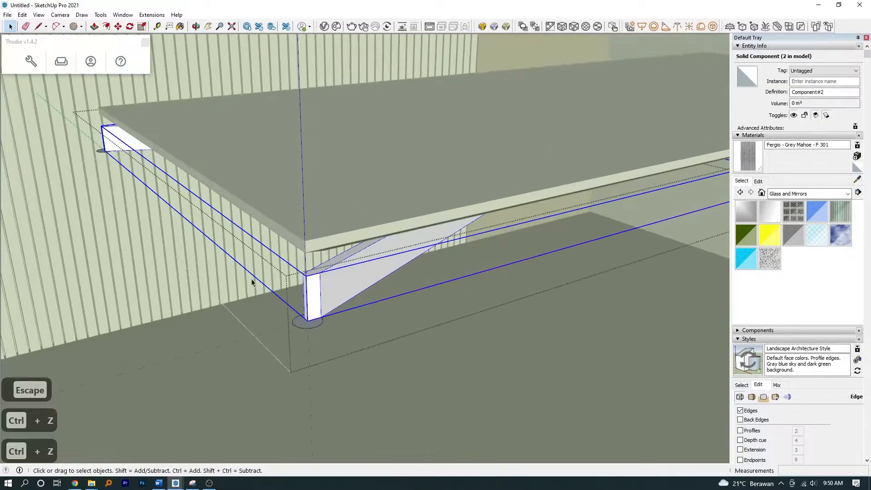
click(127, 173)
key(Delete)
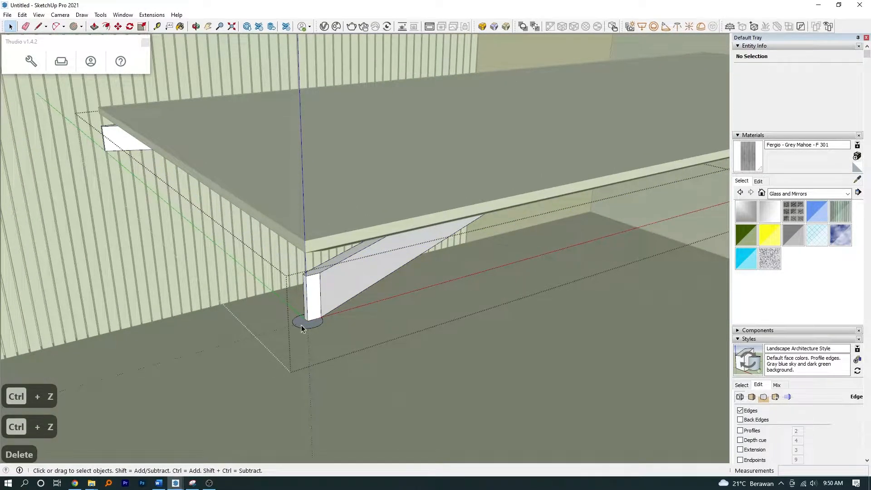
- Make the circle under the left frame's front end a component and copy it under the frame's rear end
right_click(302, 328)
click(336, 177)
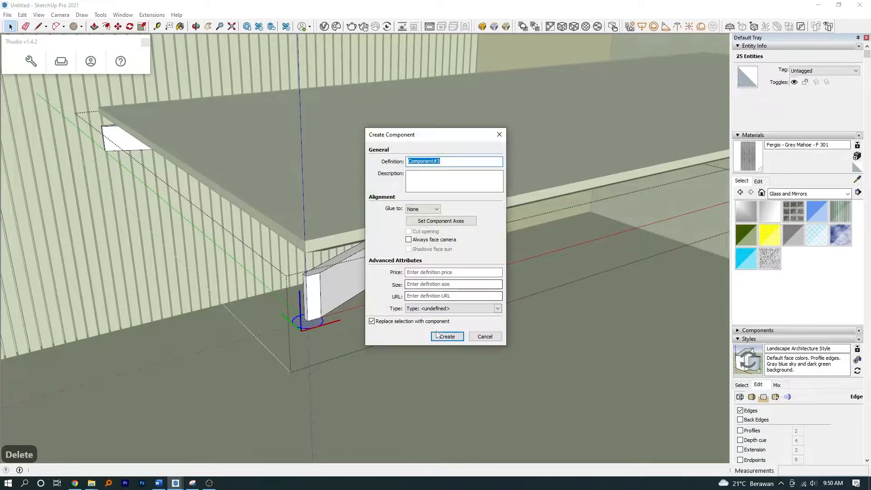
key(Return)
key(m)
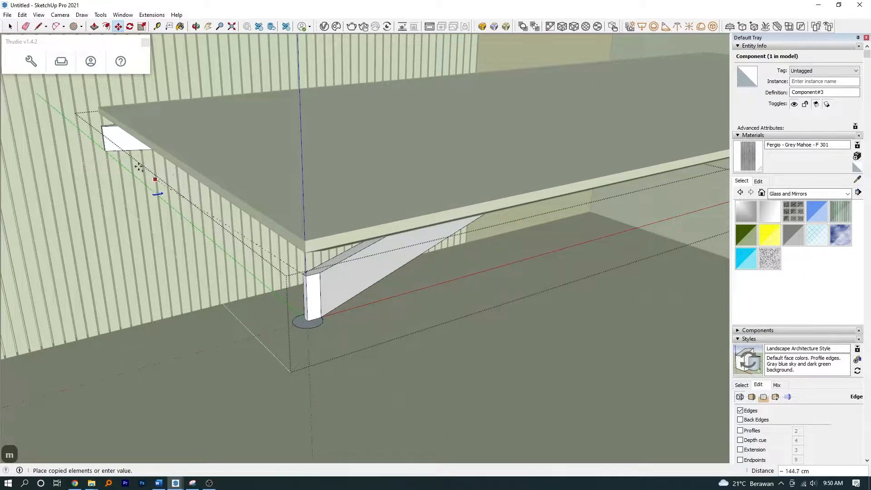
scroll(139, 168, up, 5)
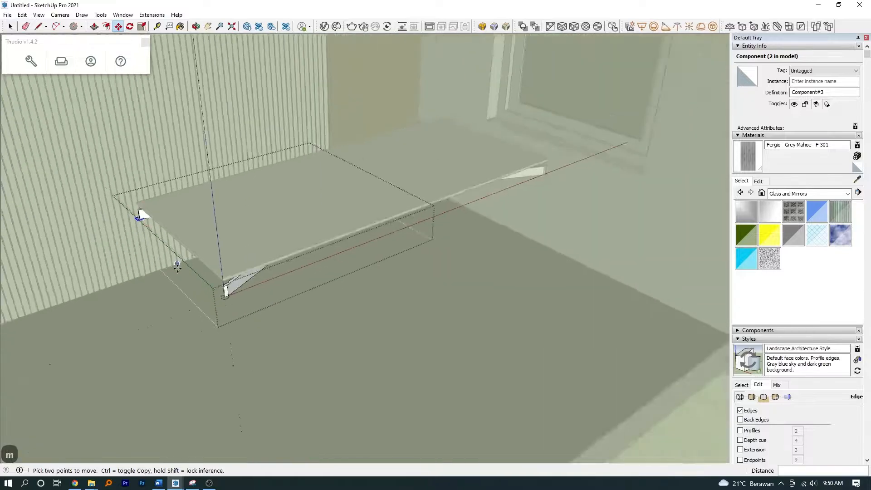
- Extrude the left frame's circle component 68 cm down to the floor to form the front and rear legs
key(p)
scroll(265, 348, down, 5)
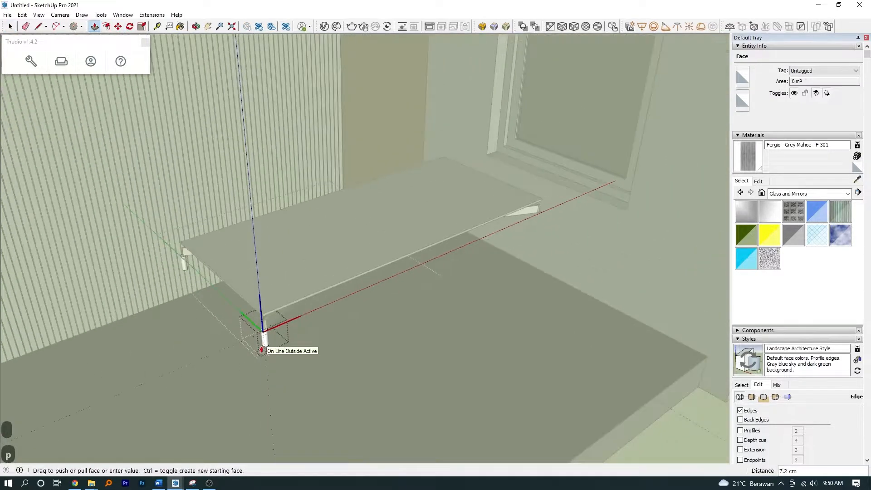
middle_drag(266, 346, 266, 210)
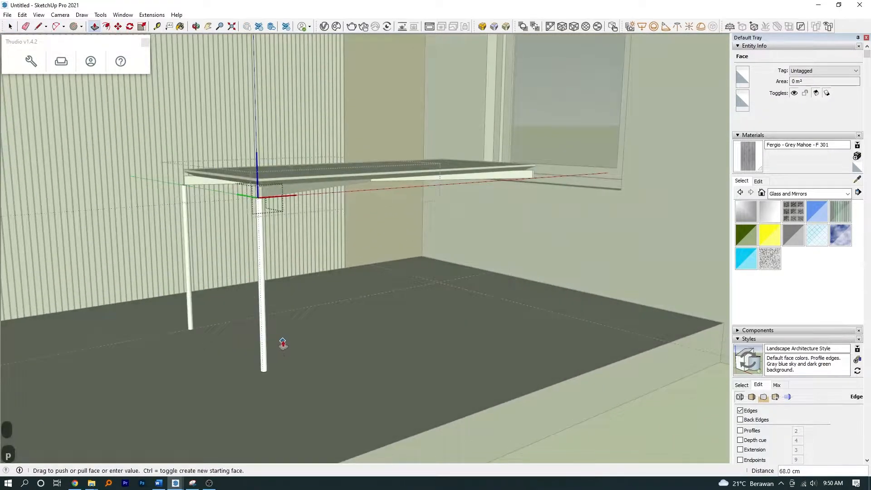
click(283, 344)
key(Escape)
- Open the right frame and extrude the circle under its front end 68 cm down to the floor as a leg
click(261, 209)
middle_drag(484, 191, 445, 117)
scroll(487, 241, up, 6)
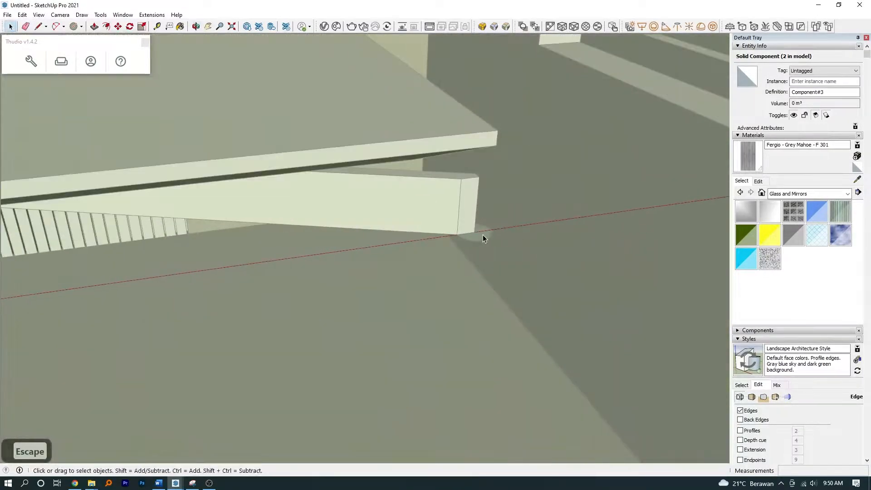
scroll(483, 239, down, 3)
middle_drag(480, 235, 354, 363)
click(353, 363)
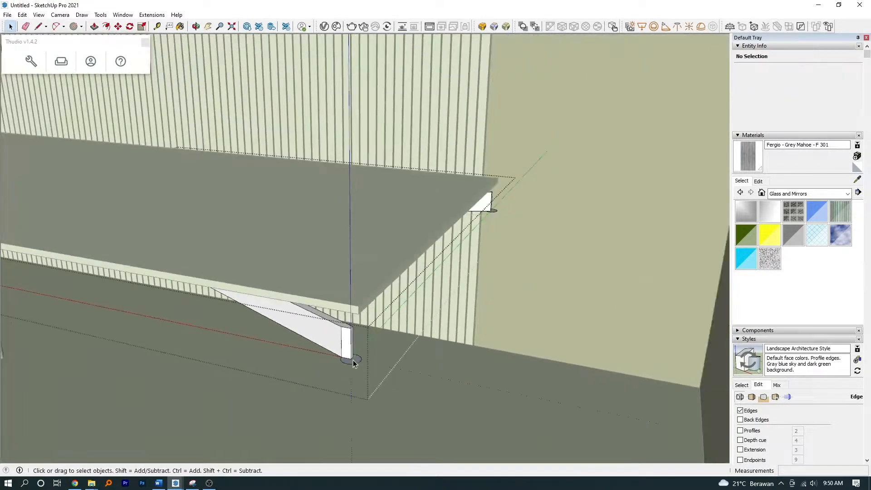
click(353, 364)
middle_drag(358, 449, 442, 337)
click(490, 370)
middle_drag(494, 314, 369, 404)
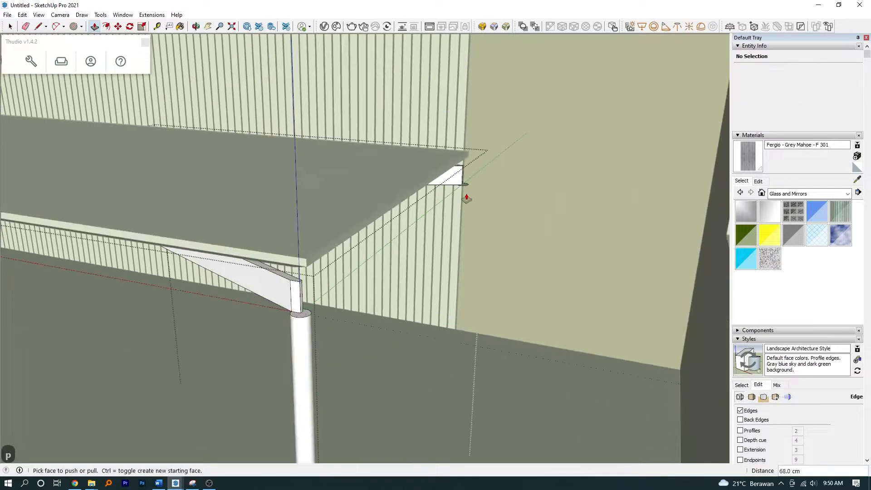
- Extrude the circle under the right frame's rear end 68 cm down as a leg and leave the frame
key(space)
scroll(466, 189, up, 3)
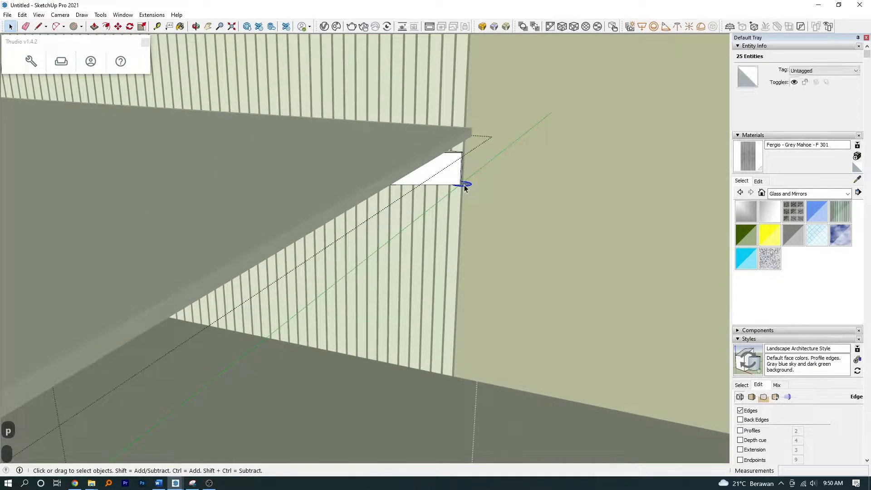
click(467, 184)
click(394, 423)
scroll(395, 275, down, 5)
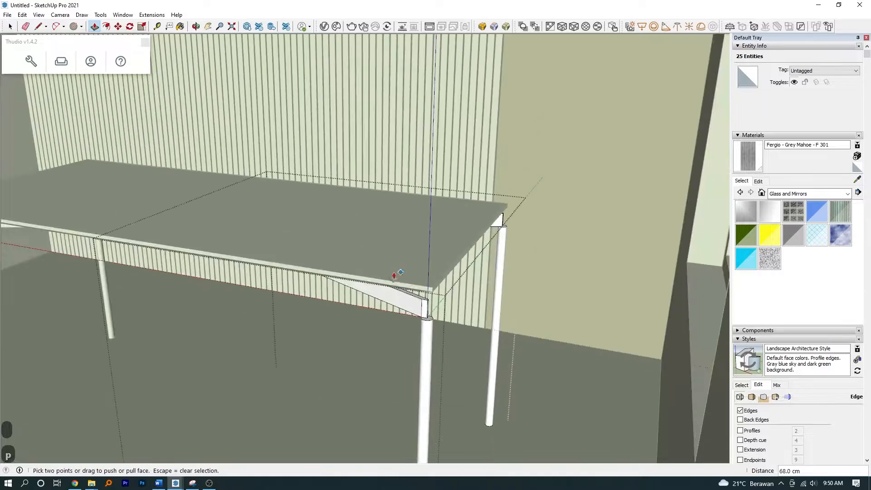
key(space)
key(Escape)
middle_drag(396, 274, 526, 278)
scroll(237, 299, up, 3)
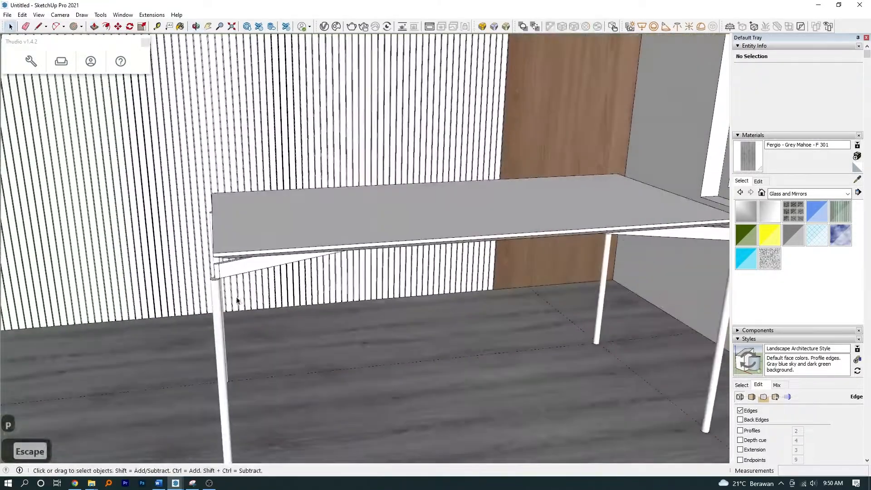
- Open the left frame, select both of its legs and move them up so their tops overlap the frame's ends
double_click(219, 286)
middle_drag(219, 287, 338, 415)
scroll(338, 415, up, 5)
click(343, 390)
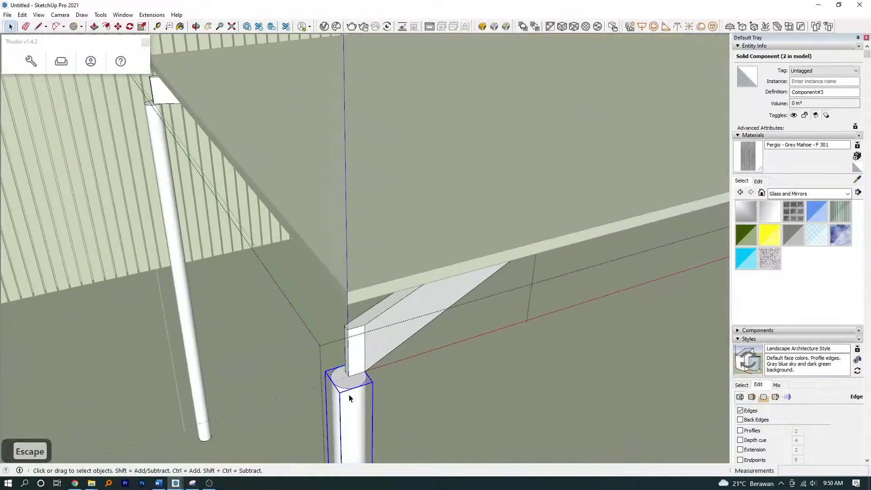
key(m)
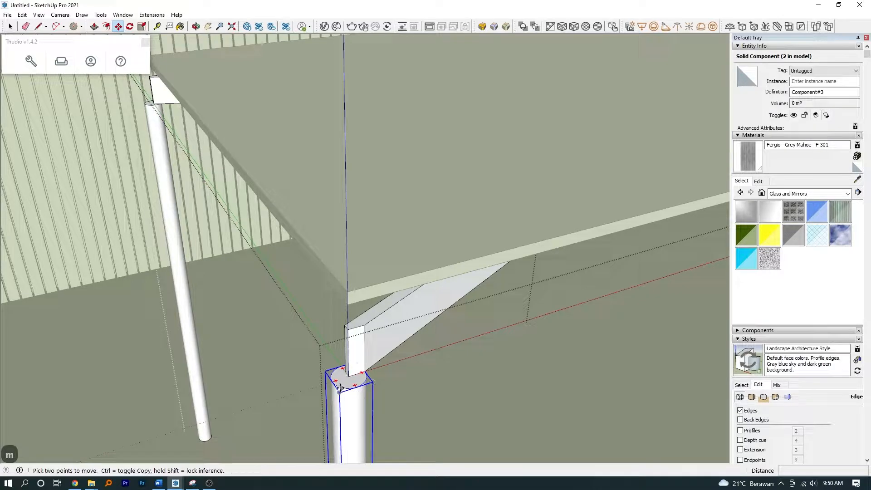
key(space)
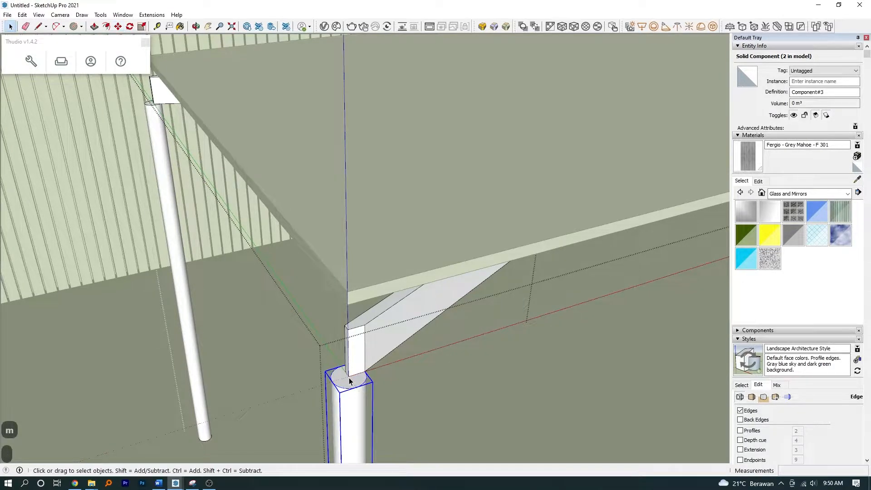
scroll(305, 299, down, 10)
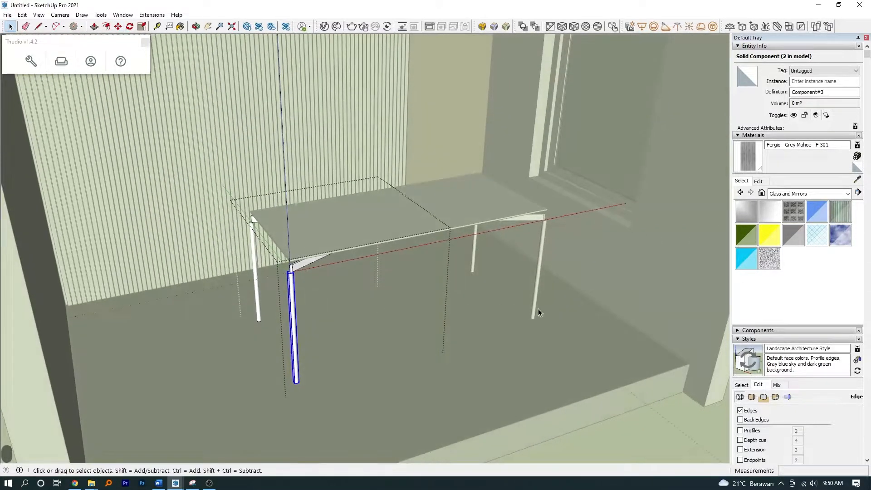
scroll(291, 274, up, 4)
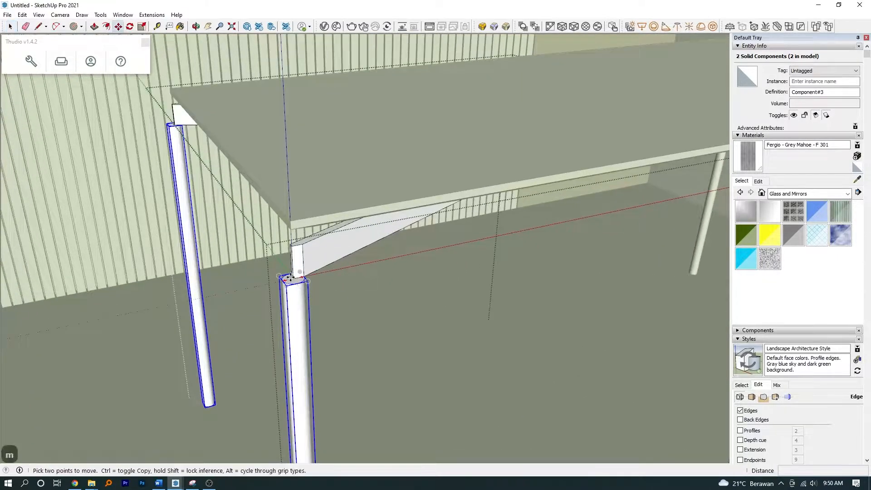
scroll(291, 275, down, 5)
key(space)
- Stretch both left legs vertically from their lower ends down to the floor
key(s)
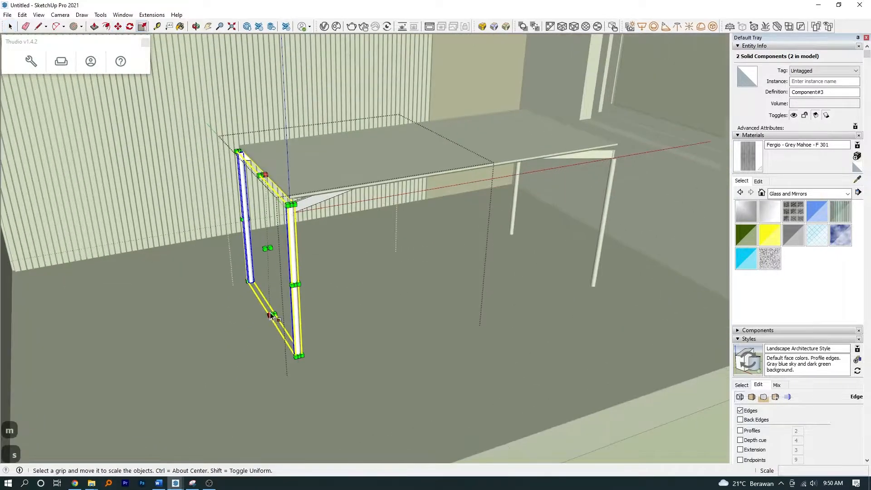
scroll(273, 316, up, 4)
drag(271, 315, 270, 331)
key(space)
scroll(196, 352, down, 4)
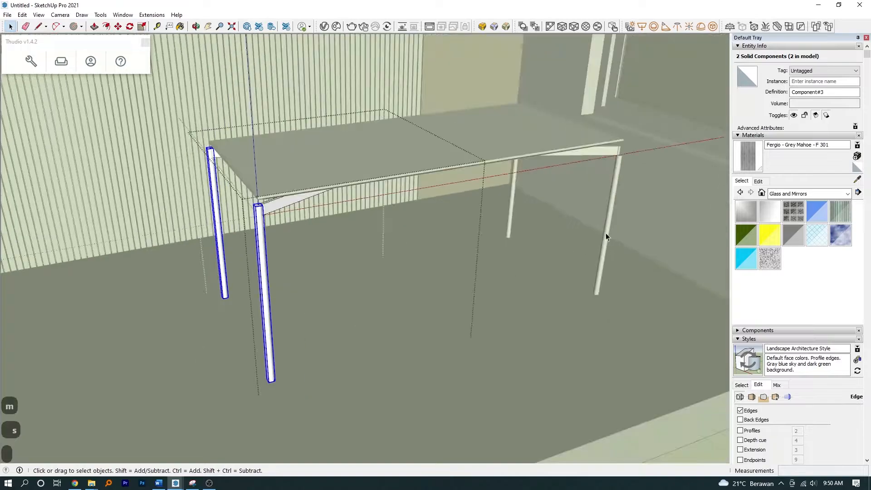
- Open the right frame, stretch both of its legs up to overlap the frame's ends, and leave the frame
double_click(605, 232)
triple_click(609, 225)
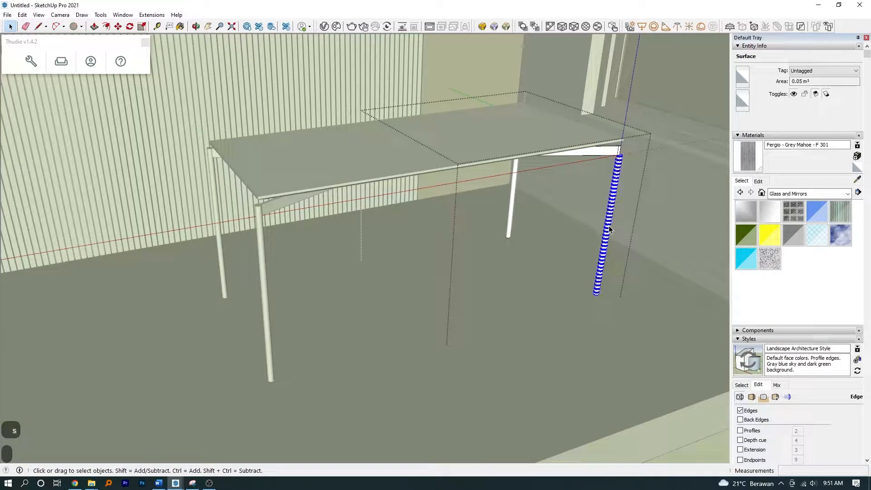
scroll(527, 215, up, 6)
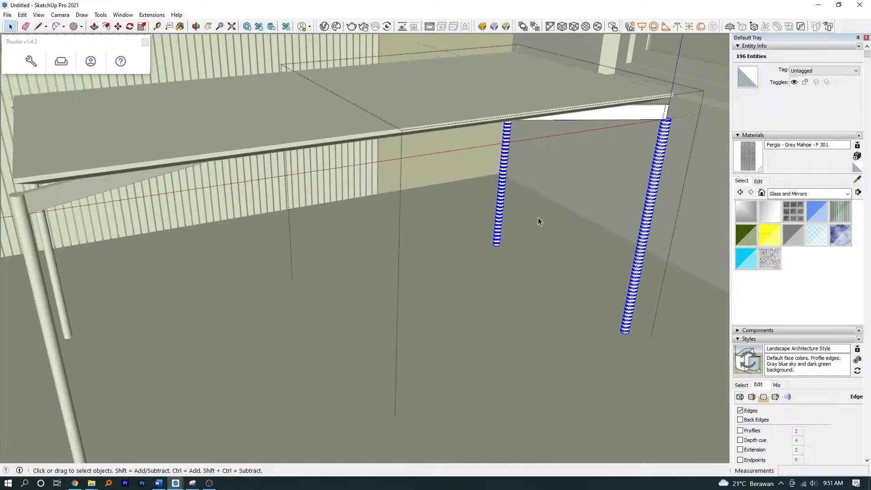
key(s)
key(space)
scroll(498, 308, down, 4)
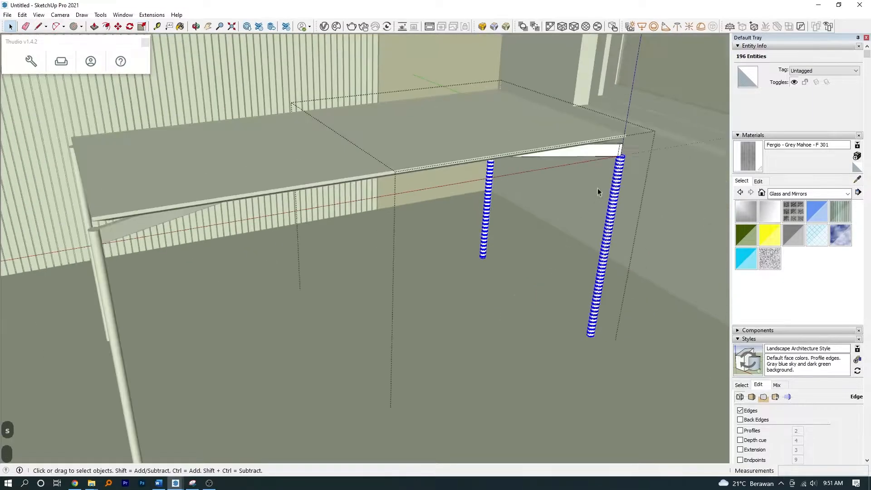
scroll(598, 190, up, 2)
middle_drag(599, 191, 486, 239)
key(s)
key(space)
scroll(486, 239, down, 4)
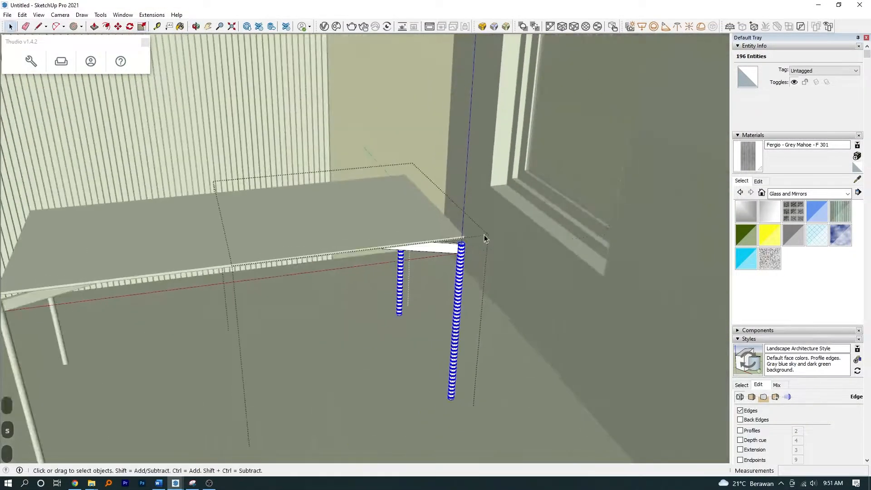
key(Escape)
- Paint the tabletop and both leg frames with Color M08 from the Colors collection, and select the frames
click(782, 193)
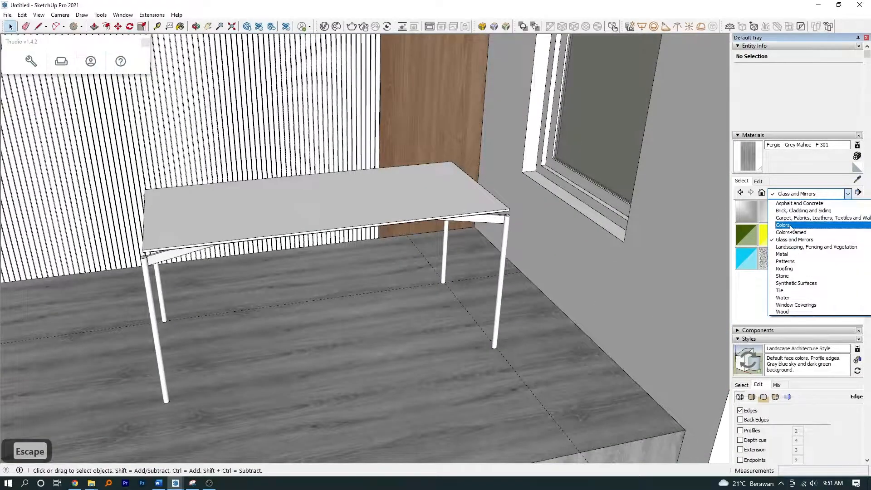
click(791, 225)
scroll(851, 277, down, 10)
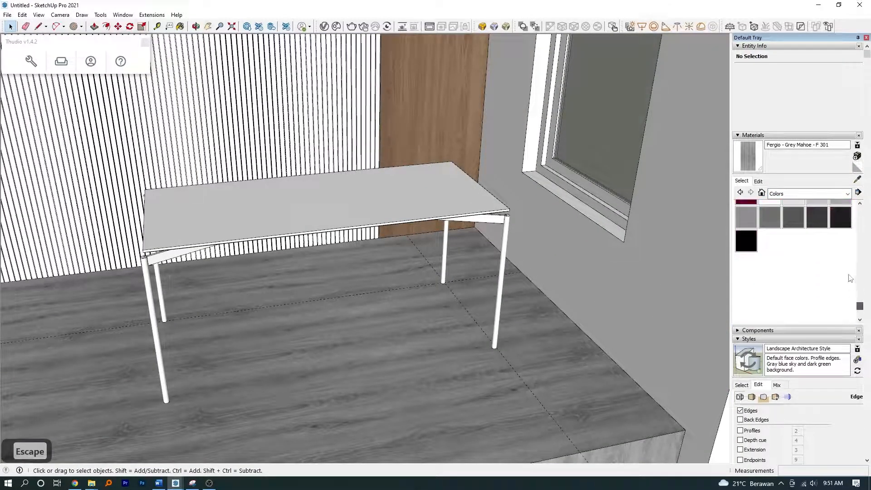
click(841, 218)
click(499, 207)
middle_drag(499, 207, 503, 208)
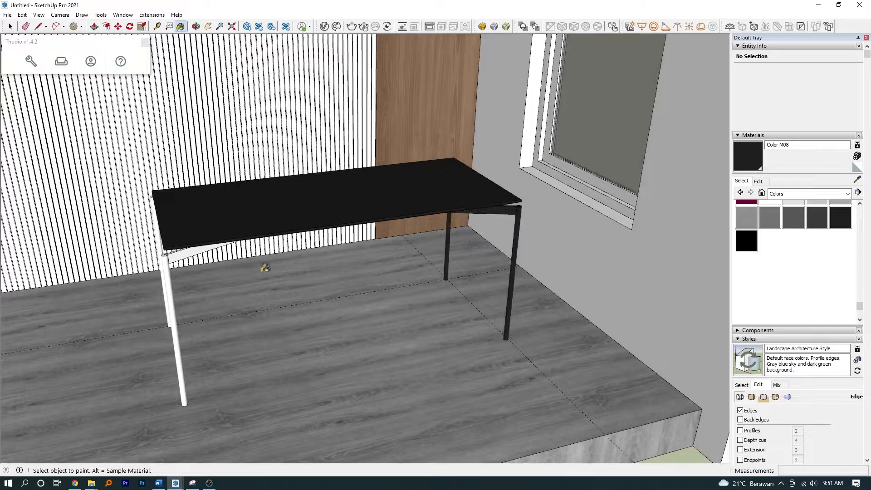
click(167, 255)
mouse_move(167, 256)
middle_down()
mouse_move(171, 206)
mouse_move(198, 202)
middle_up()
key(space)
click(203, 207)
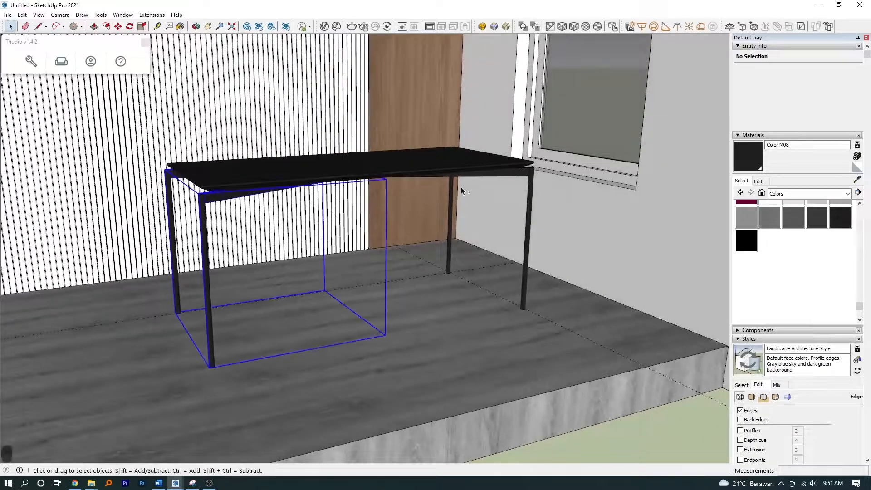
click(452, 193)
middle_drag(452, 193, 398, 298)
- Open the tabletop, select its upper face and import GRANIT BLACK from PROJECT YOUTUBE\TUTORIAL 3 onto it as a texture
double_click(249, 274)
scroll(249, 274, up, 2)
click(249, 274)
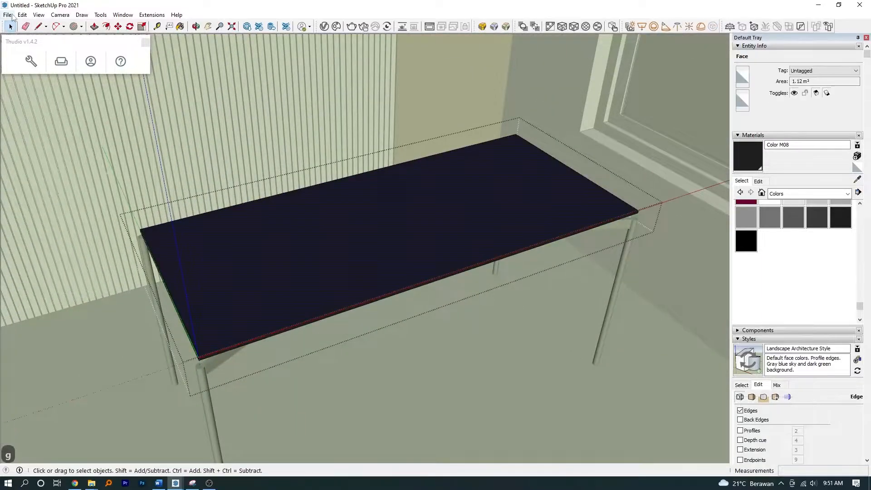
click(8, 15)
click(18, 166)
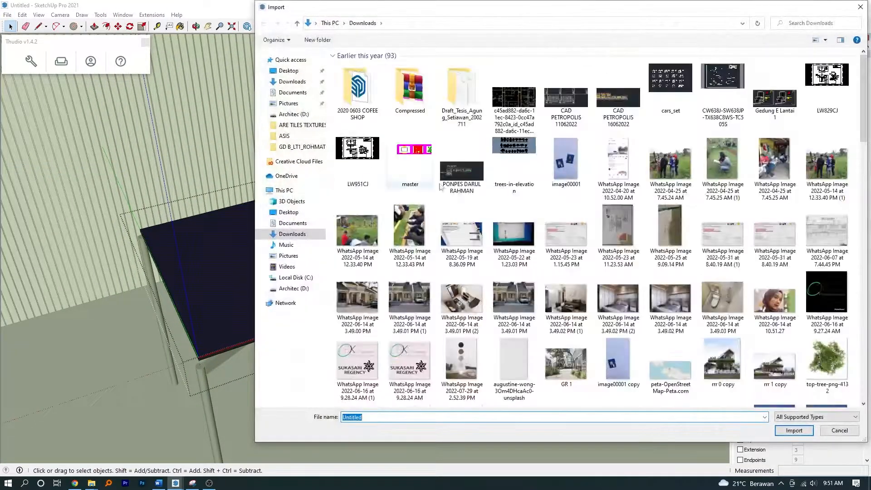
click(295, 288)
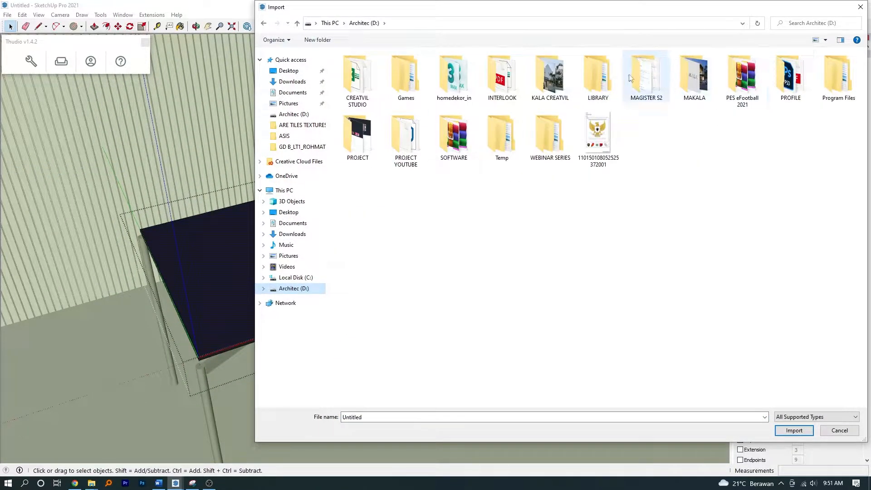
double_click(427, 148)
double_click(358, 86)
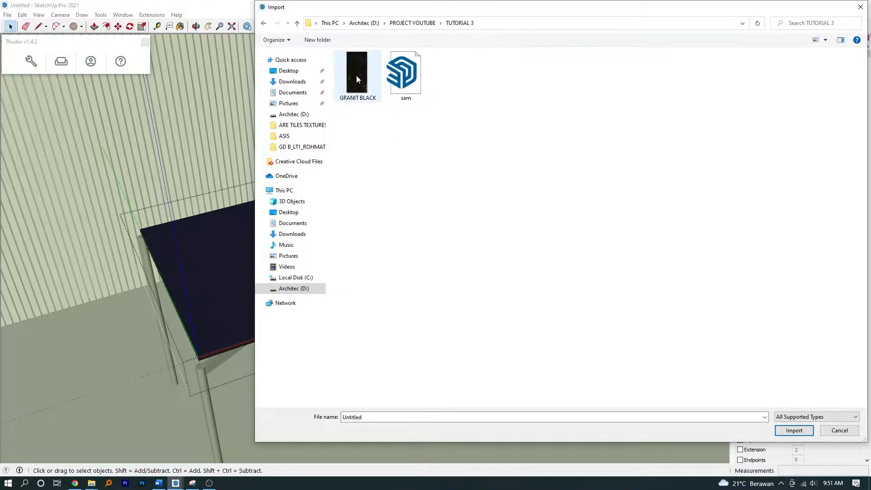
double_click(356, 75)
click(271, 297)
click(268, 304)
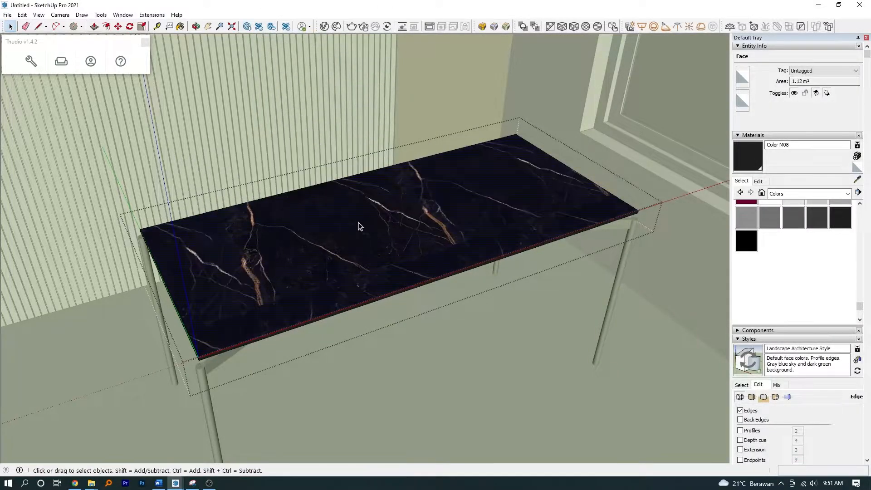
- Rotate the granite texture on the tabletop's upper face by about 90° and finish positioning it
right_click(358, 223)
mouse_move(382, 341)
click(483, 342)
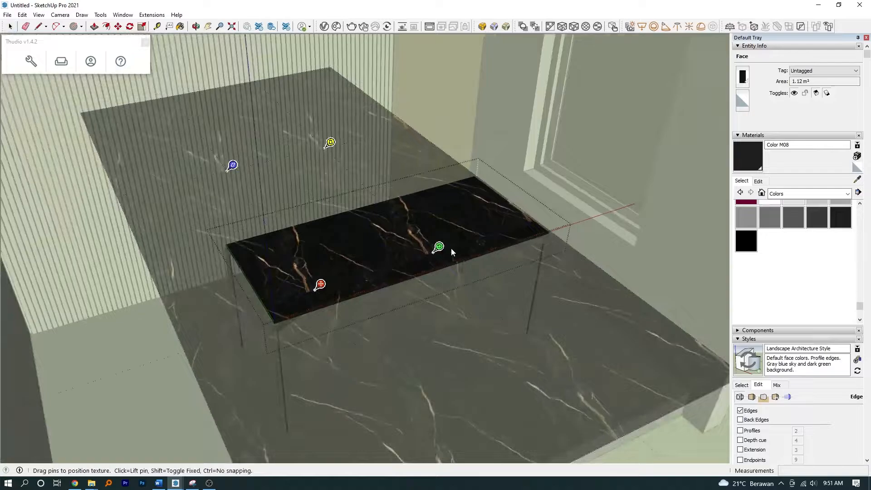
drag(439, 247, 258, 201)
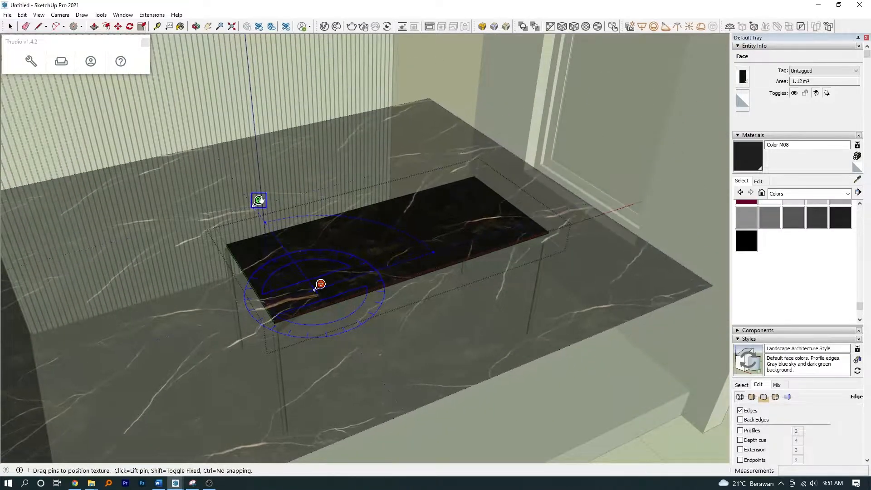
right_click(436, 225)
click(457, 226)
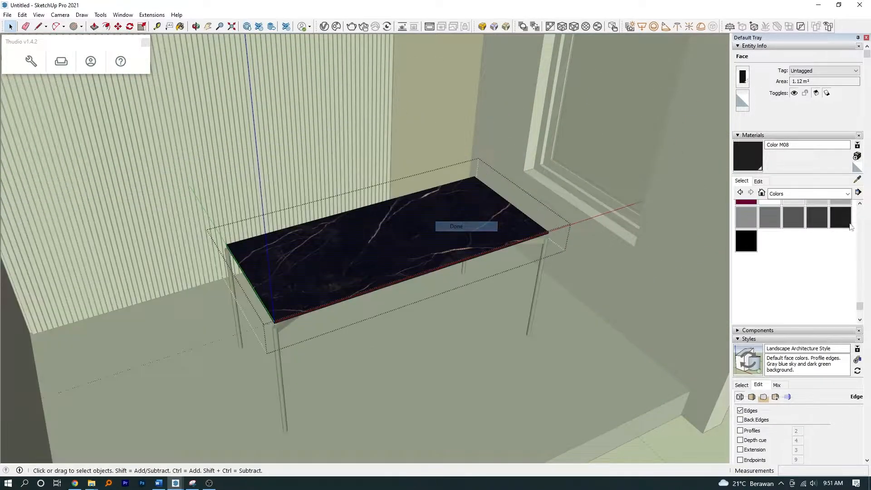
- Sample the GRANIT BLACK texture from the tabletop's upper face and paint the tabletop's front edge with it
click(857, 180)
click(291, 299)
scroll(263, 318, up, 5)
click(306, 297)
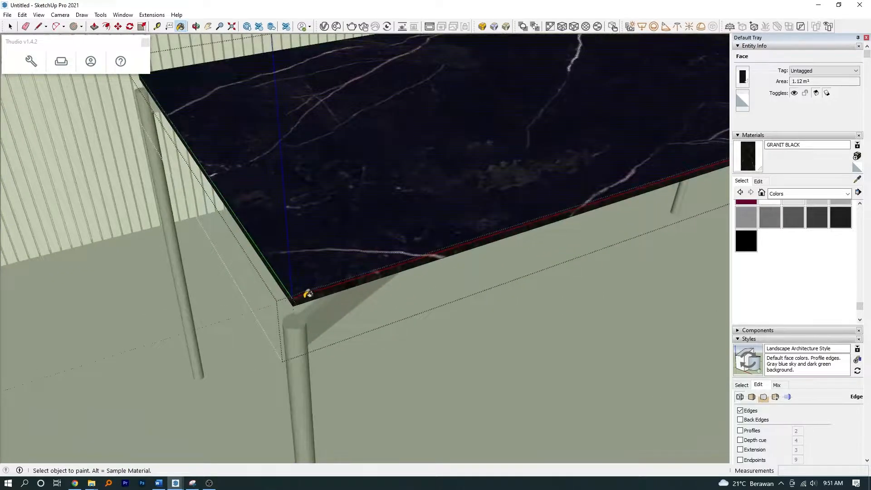
- Check the granite texture on the tabletop's edges and close the tabletop for editing
scroll(284, 282, down, 5)
middle_drag(291, 279, 213, 258)
scroll(495, 252, up, 4)
middle_drag(498, 252, 449, 267)
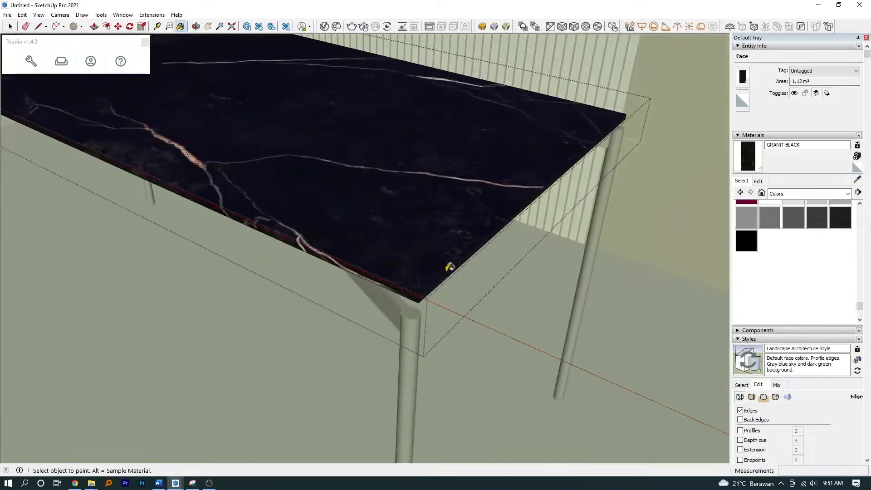
scroll(450, 268, up, 5)
key(Escape)
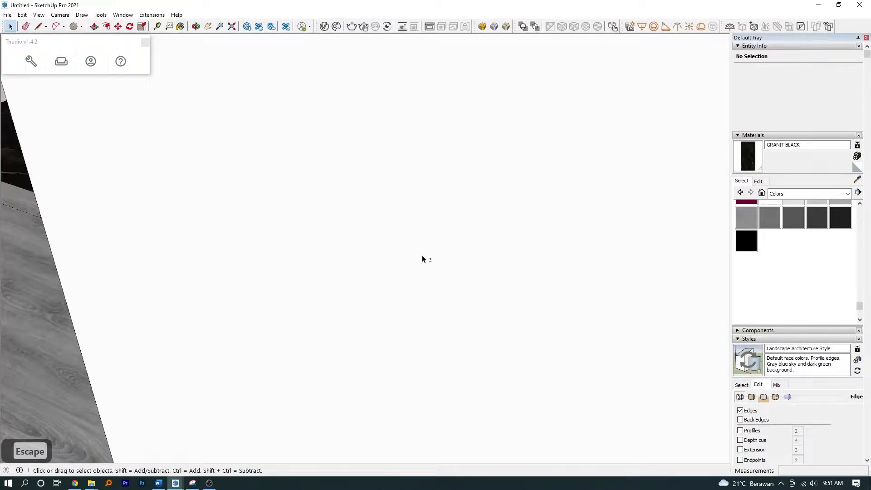
- Examine the finished desk in the room from above and from the open front
key(z)
mouse_move(391, 231)
middle_down()
mouse_move(416, 238)
mouse_move(429, 212)
mouse_move(380, 233)
mouse_move(454, 294)
middle_up()
scroll(415, 237, up, 4)
scroll(429, 211, up, 2)
scroll(380, 233, down, 5)
scroll(477, 301, up, 3)
key(e)
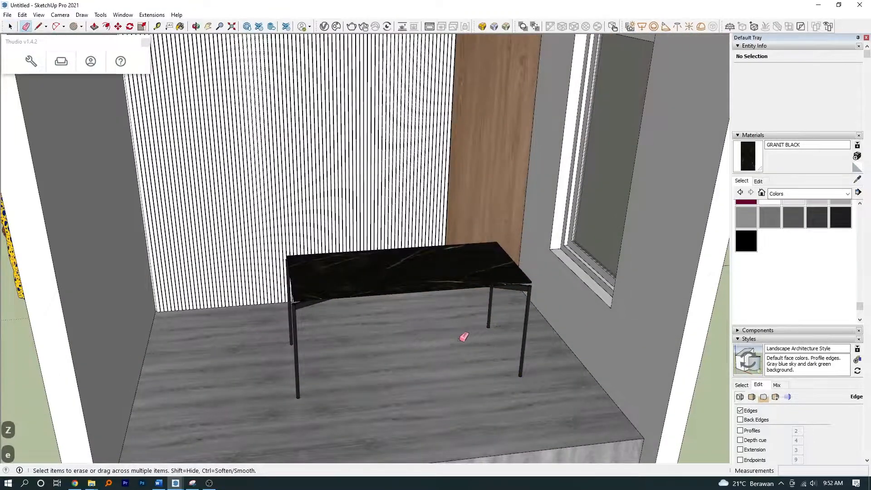
scroll(464, 336, down, 3)
mouse_move(410, 334)
middle_down()
mouse_move(370, 282)
mouse_move(430, 336)
middle_up()
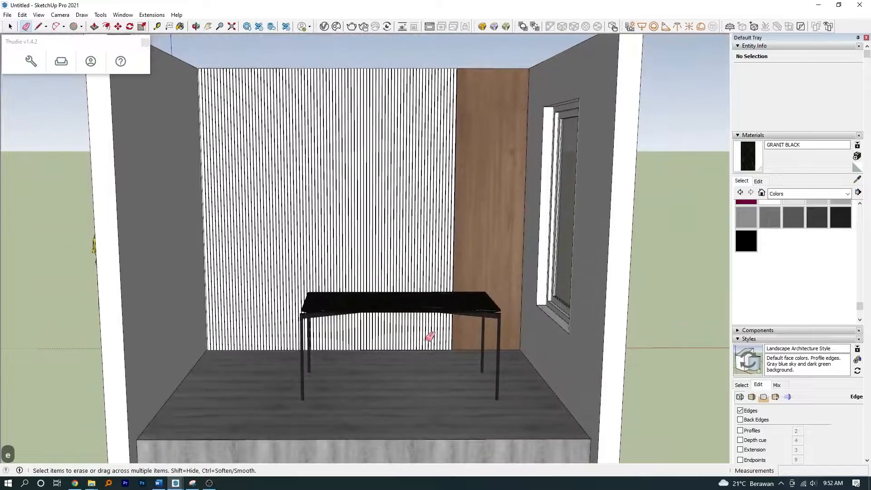
key(space)
scroll(429, 336, up, 2)
mouse_move(399, 296)
middle_down()
mouse_move(414, 331)
mouse_move(261, 386)
middle_up()
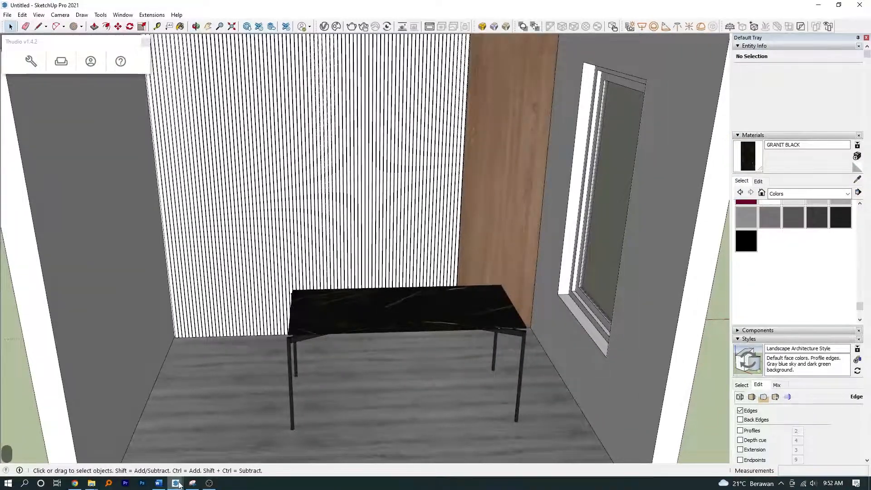
- Copy the potted plant, chair and framed picture from the sam model and paste them into the room model
click(177, 483)
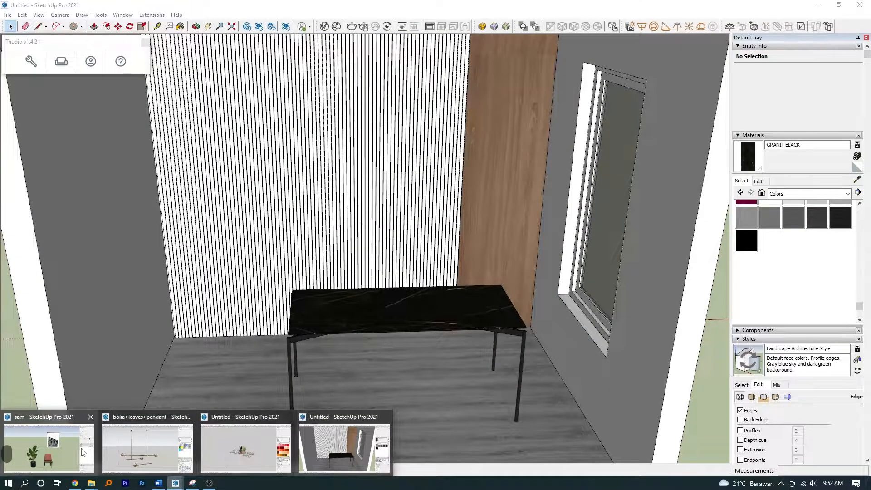
click(64, 449)
click(415, 331)
ctrl+click(286, 316)
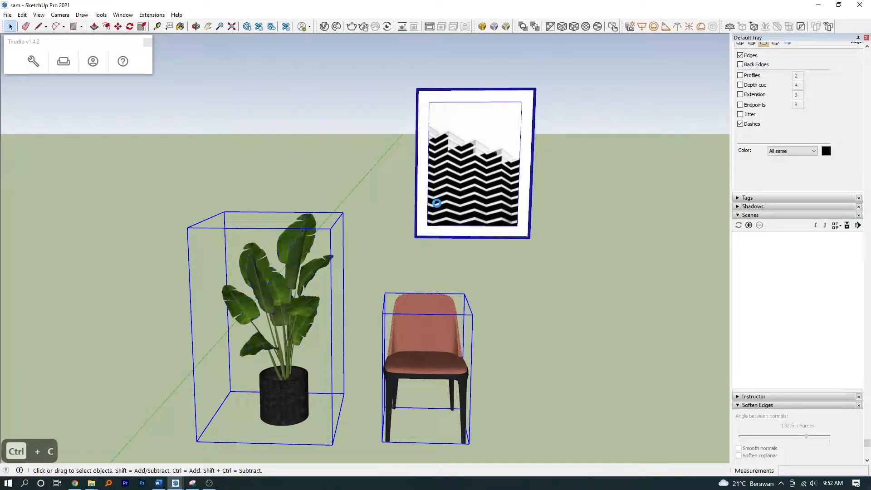
click(192, 484)
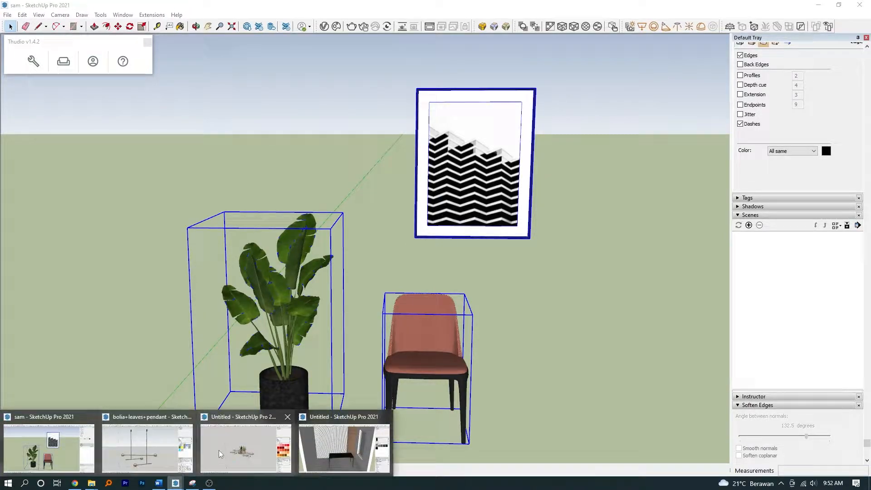
click(331, 453)
middle_drag(447, 413, 425, 346)
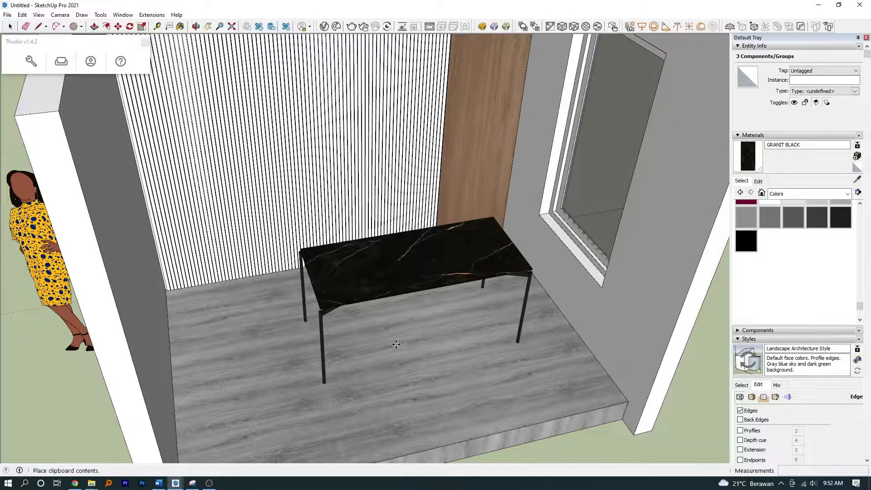
click(408, 256)
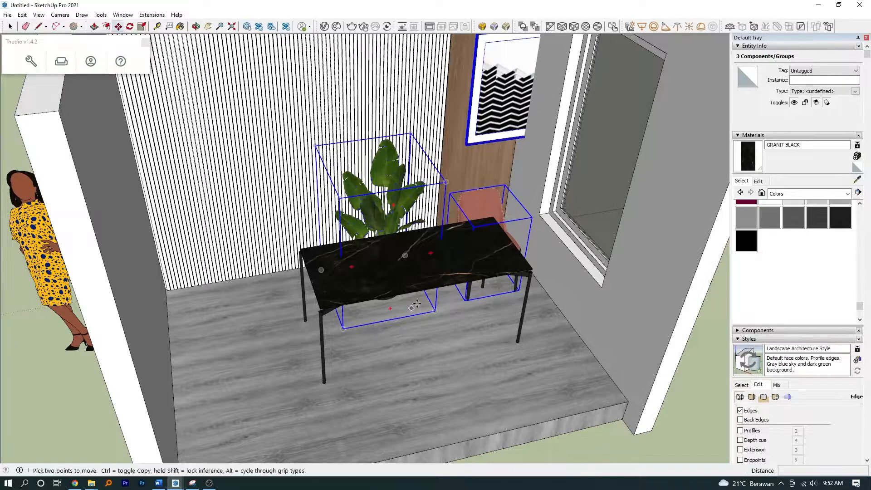
- Move the plant, chair and framed picture together so the picture hangs on the slatted wall and the chair stands behind the table
middle_drag(408, 257, 489, 114)
key(m)
scroll(489, 114, up, 3)
scroll(489, 114, down, 1)
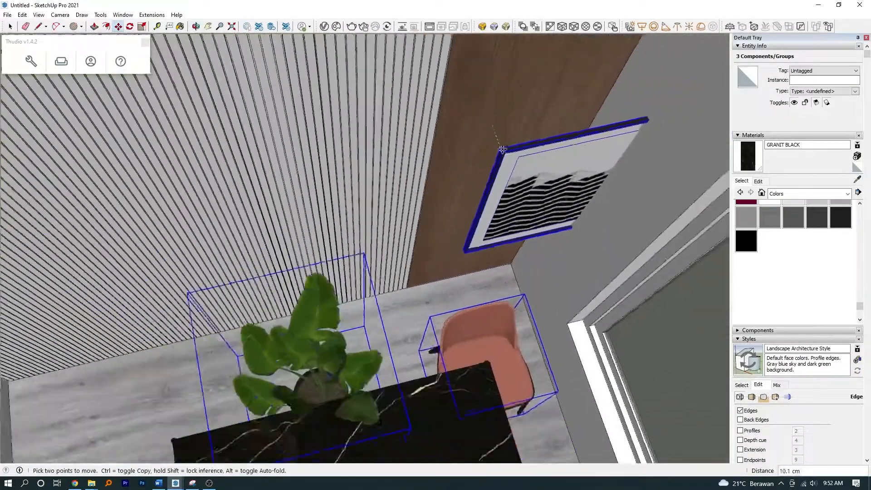
scroll(475, 89, down, 5)
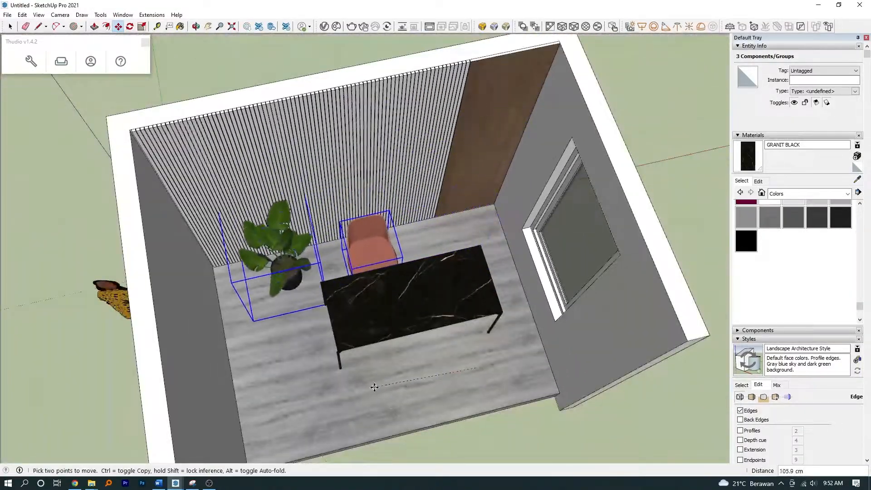
click(383, 389)
key(space)
middle_drag(383, 390, 398, 277)
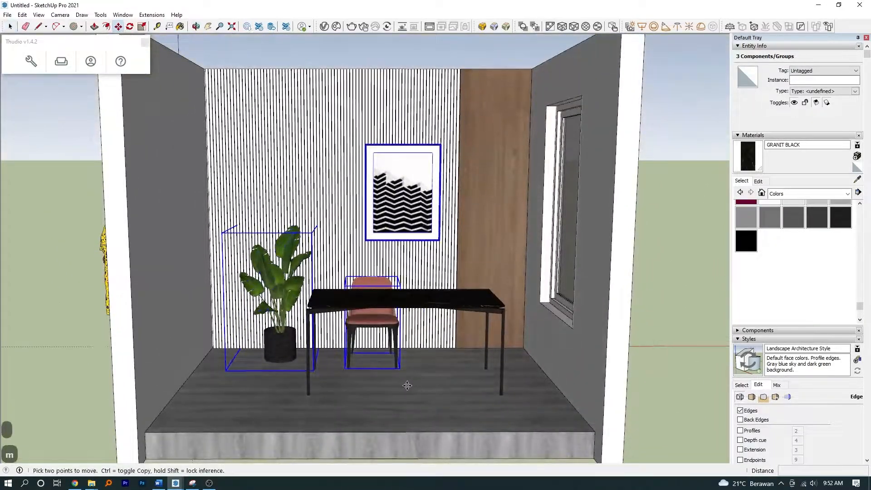
click(403, 385)
key(space)
drag(357, 406, 363, 390)
key(space)
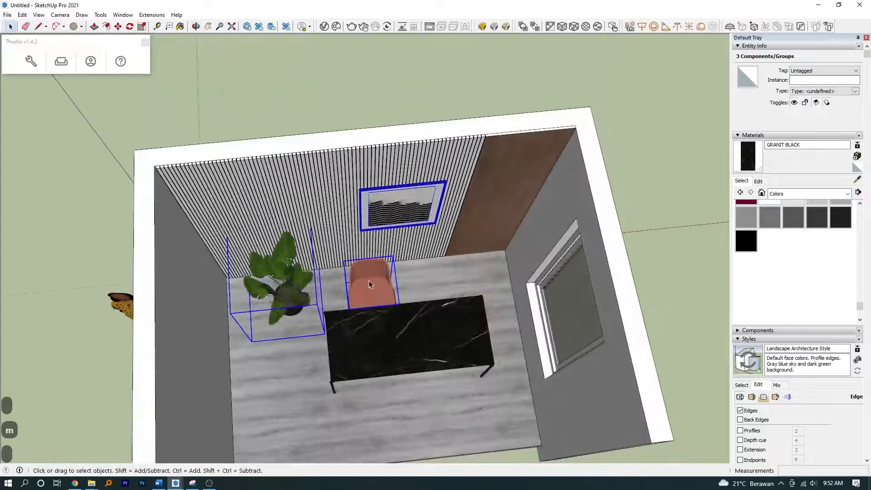
- Copy the chair along the table's long side to stand a second chair next to it
key(space)
click(379, 301)
key(m)
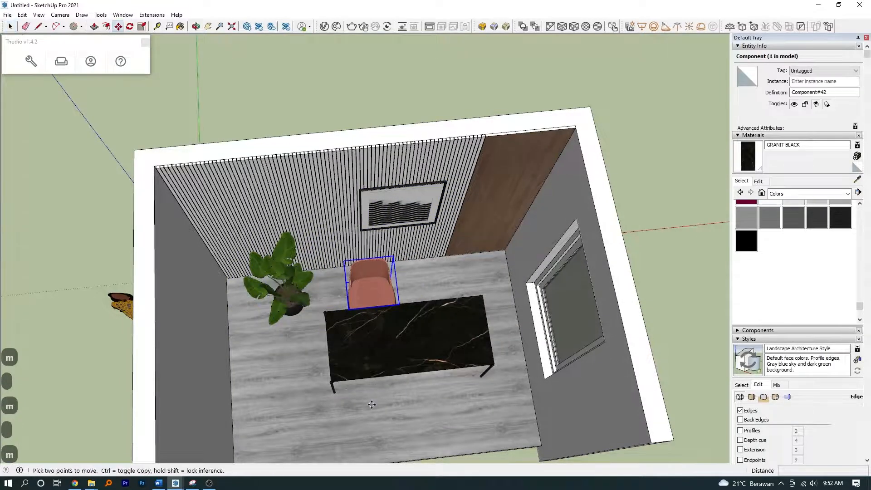
key(ctrl)
click(370, 404)
click(433, 400)
middle_drag(433, 399, 323, 380)
- Copy both chairs about 114 cm along the green axis to the front side of the table
key(space)
click(377, 265)
shift+click(388, 253)
key(m)
click(323, 380)
key(ctrl)
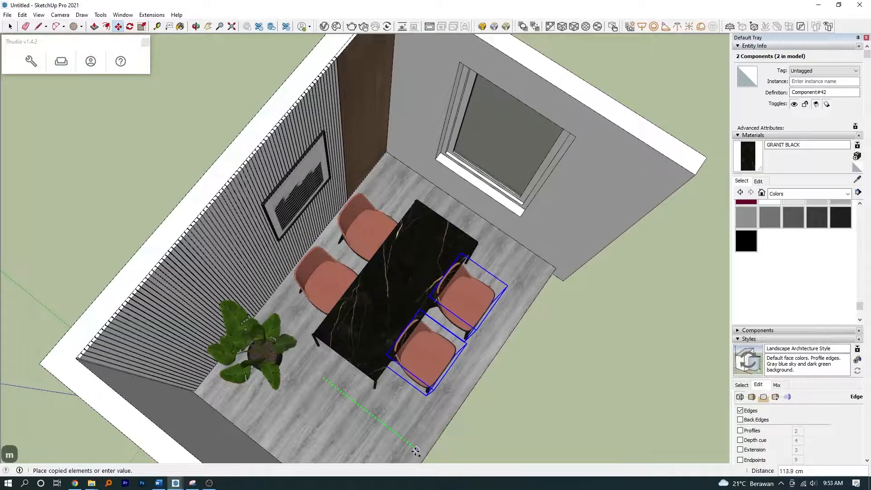
click(421, 380)
- Flip the two front chairs along the green direction so they face the table
right_click(421, 381)
mouse_move(472, 279)
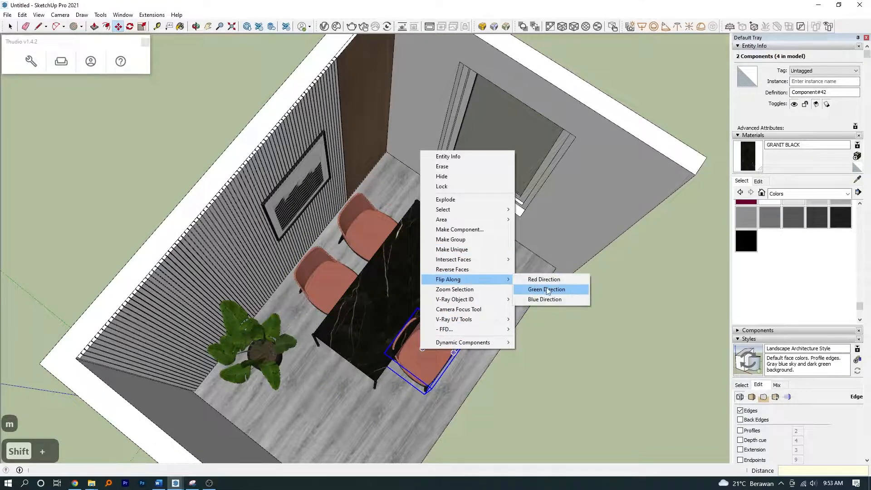
click(549, 290)
scroll(447, 344, up, 3)
middle_drag(409, 347, 256, 388)
click(423, 369)
click(427, 362)
mouse_move(349, 371)
middle_down()
mouse_move(398, 221)
mouse_move(419, 232)
mouse_move(445, 377)
middle_up()
- Copy the tableware group from the other untitled model and place it on the granite tabletop
click(176, 483)
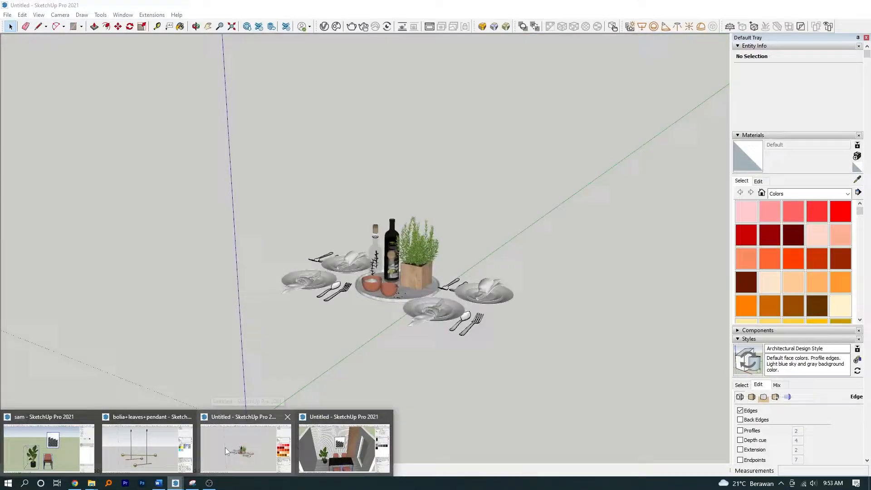
click(225, 448)
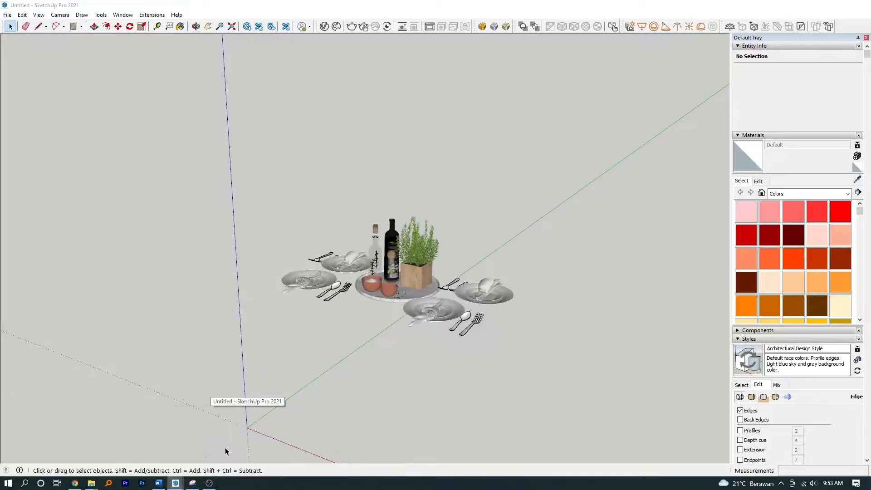
drag(489, 331, 216, 200)
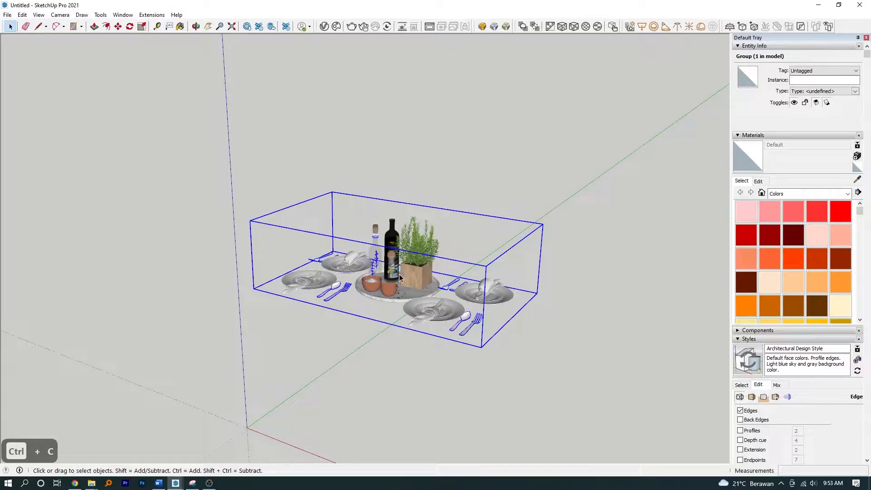
click(176, 483)
click(342, 447)
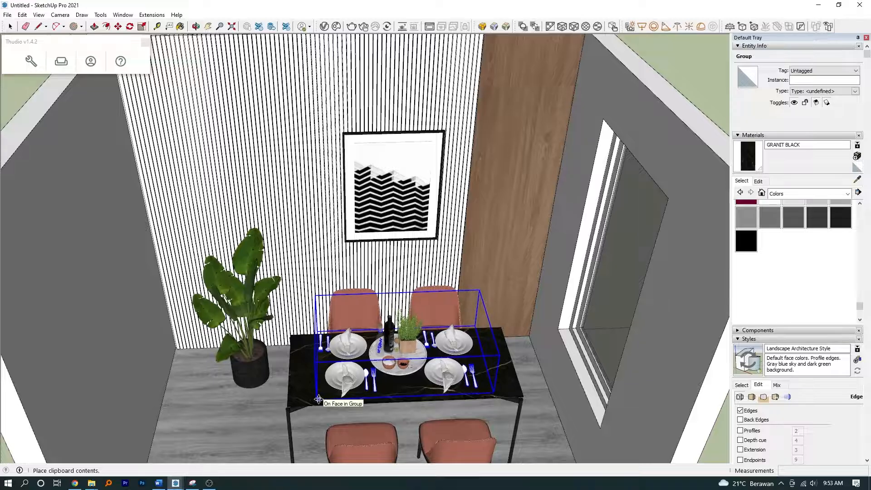
middle_drag(330, 340, 318, 206)
- Copy the pendant lamp group from the bolia+leaves+pendant model and paste it into the room
mouse_move(175, 482)
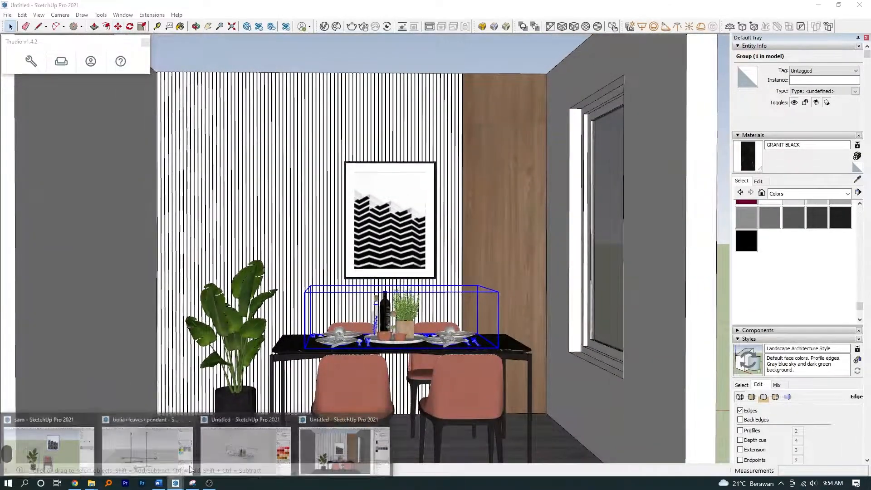
click(243, 438)
drag(527, 342, 176, 140)
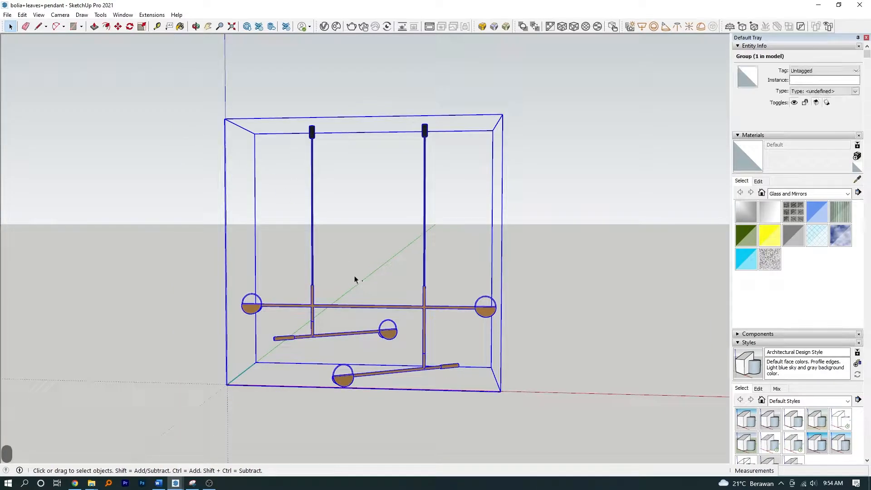
mouse_move(175, 483)
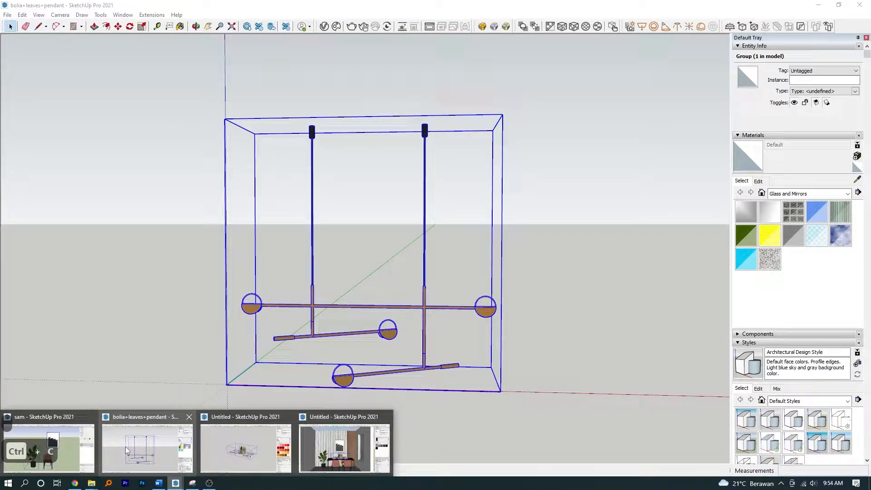
click(342, 447)
key(ctrl+v)
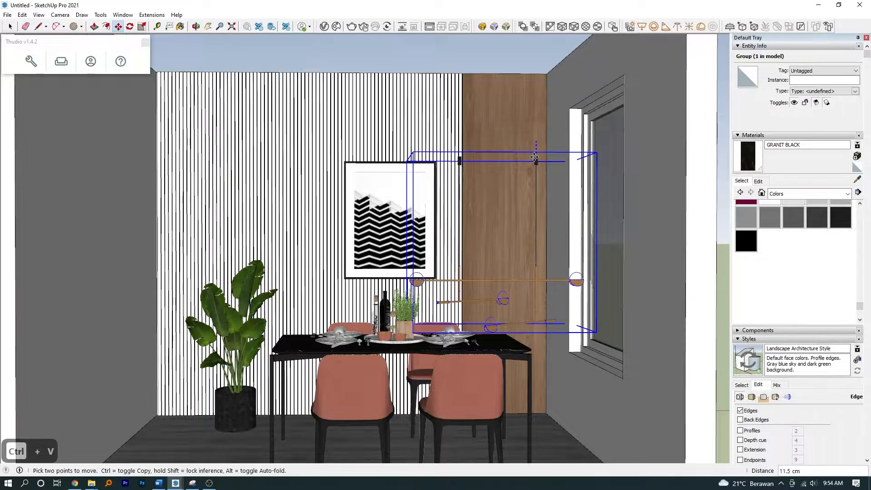
- Move the pendant lamp along the red axis and out from the slatted wall to hang above the table
scroll(522, 163, down, 5)
middle_drag(503, 195, 492, 243)
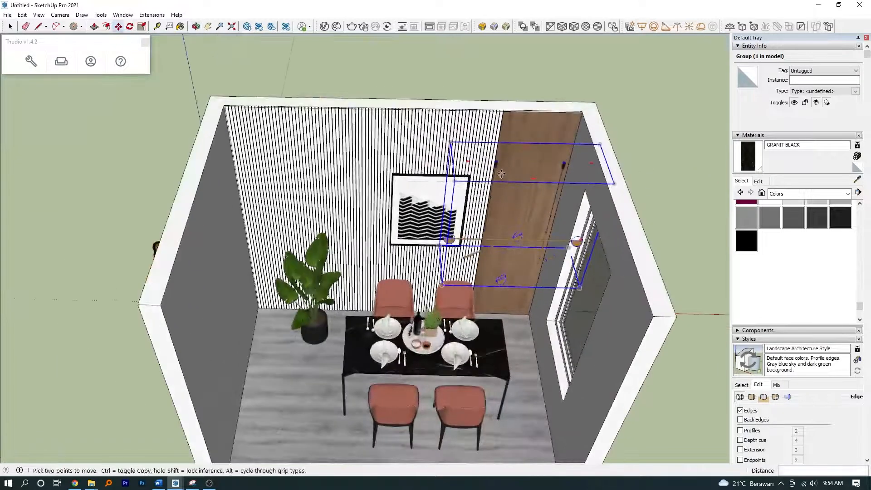
scroll(512, 228, up, 2)
click(513, 244)
key(Right)
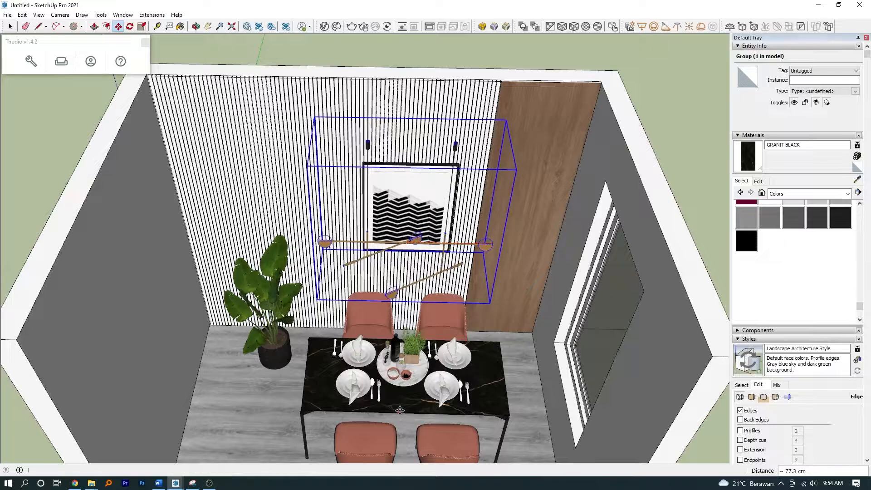
scroll(395, 410, down, 3)
middle_drag(335, 236, 403, 252)
scroll(406, 247, up, 3)
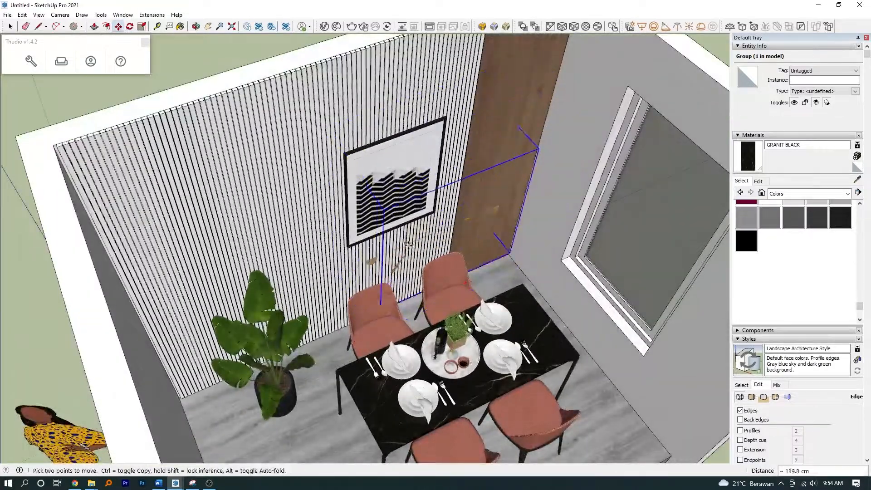
scroll(446, 301, down, 5)
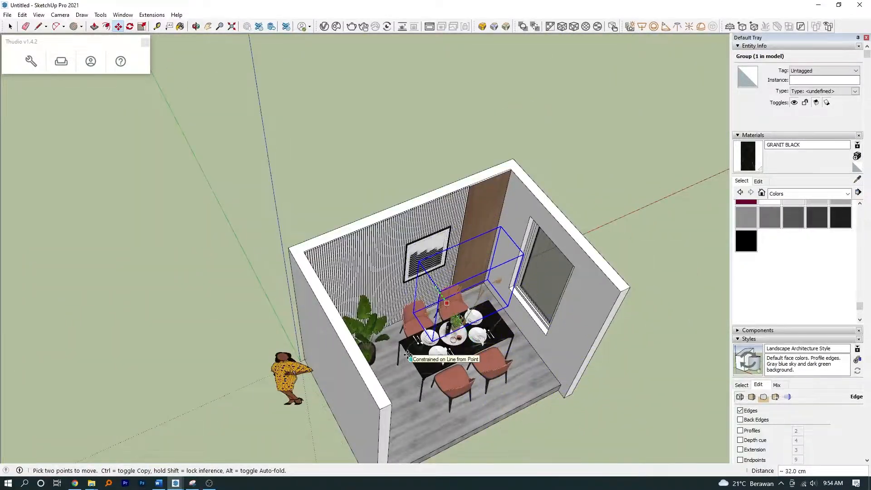
middle_drag(350, 215, 262, 191)
- Draw a 350 × 250 cm rectangle over the wall tops, group it and extrude it about 16 cm as the ceiling
key(r)
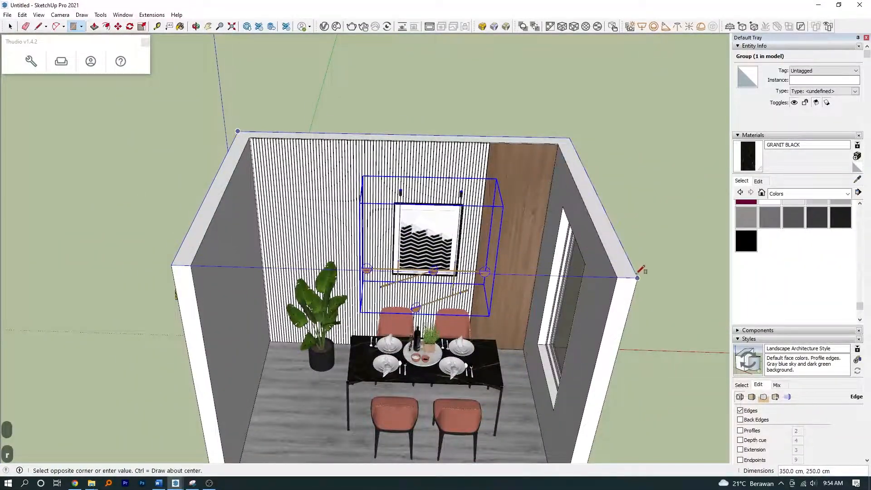
click(638, 277)
key(g)
key(p)
click(543, 231)
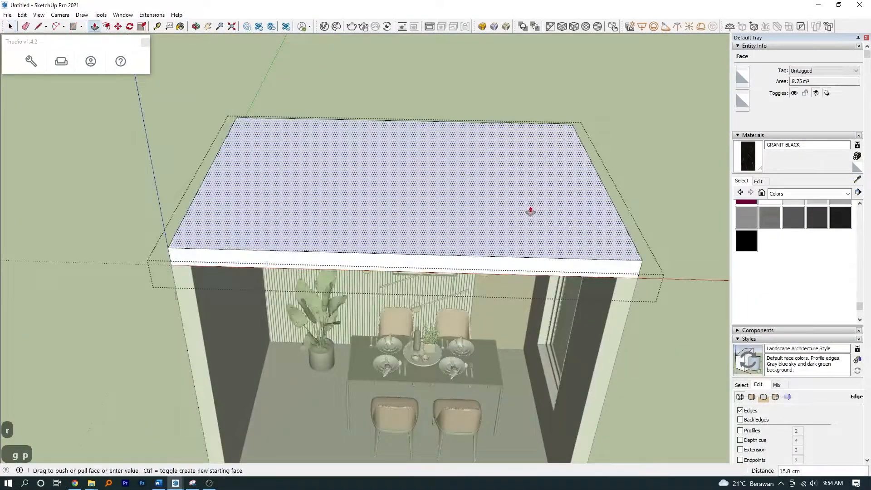
click(530, 211)
middle_drag(529, 210, 515, 68)
key(Escape)
- Place a guide 5 cm from the slatted wall on the ceiling's underside and draw a 318.6 × 5 cm strip along it
shift+middle_drag(633, 200, 577, 169)
scroll(473, 207, down, 3)
scroll(272, 105, up, 5)
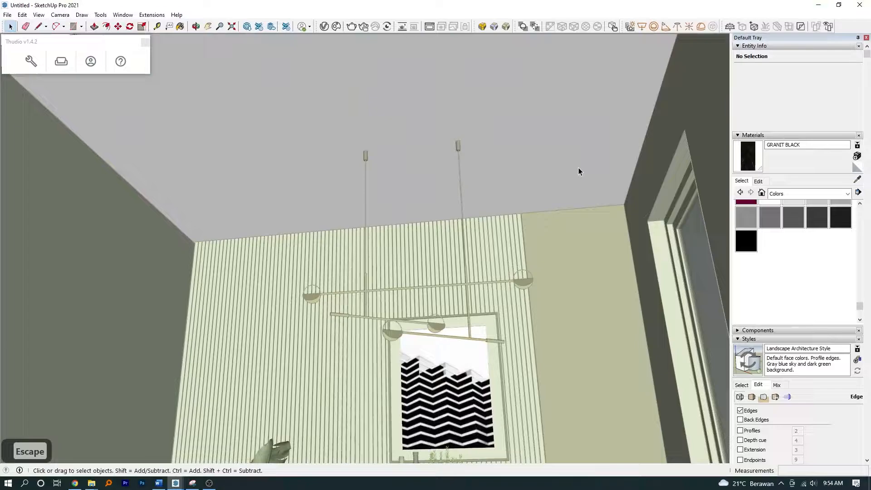
key(t)
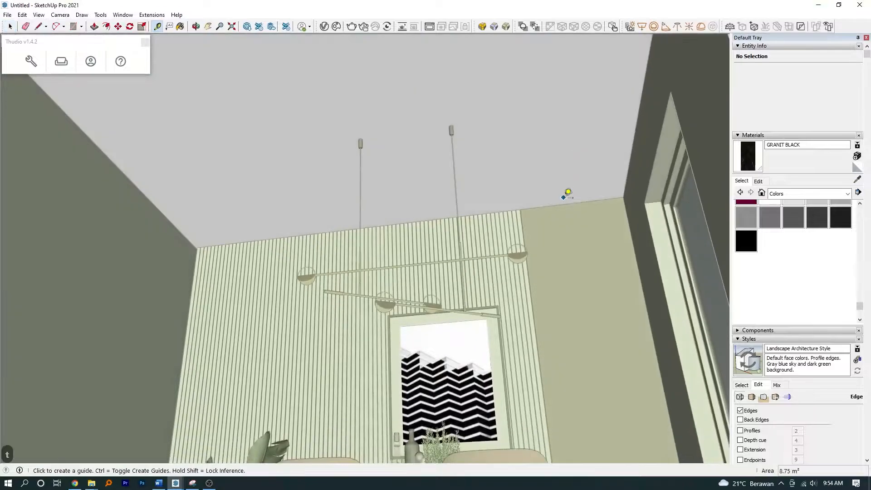
click(563, 204)
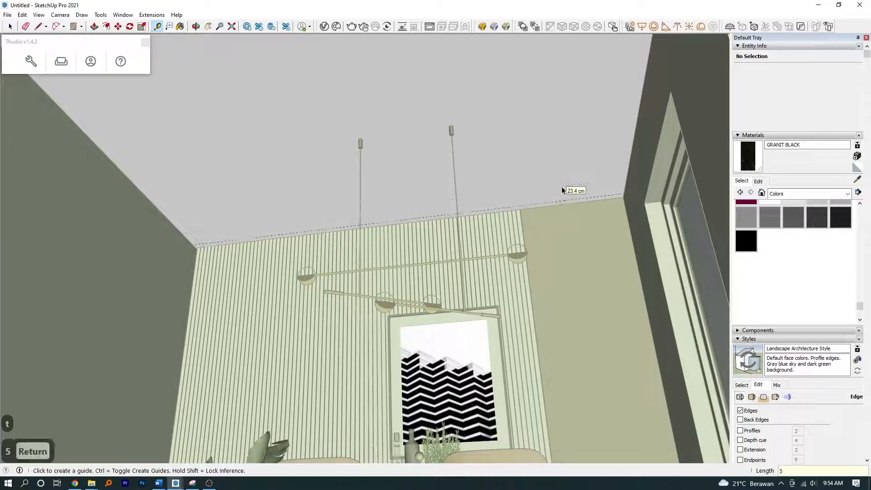
scroll(199, 245, up, 5)
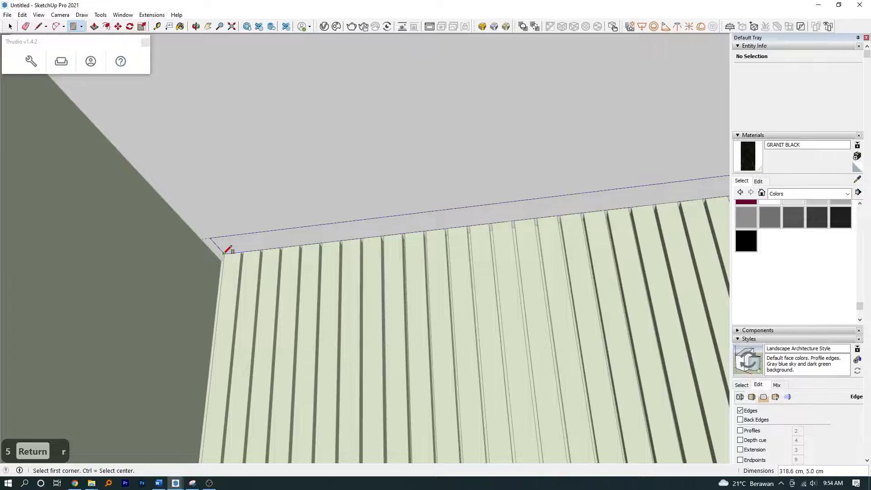
- Push the ceiling strip along the slatted wall 5 cm into the ceiling and leave the ceiling group
key(p)
click(231, 243)
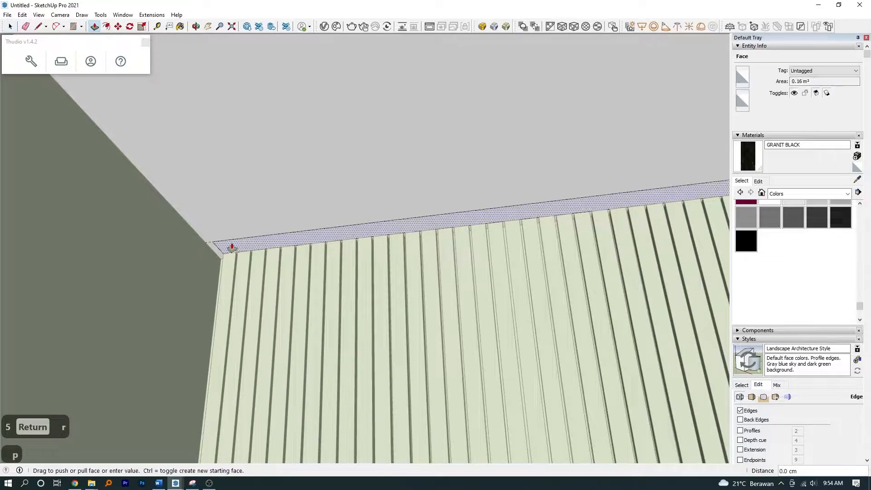
text(5)
key(Return)
scroll(210, 246, down, 8)
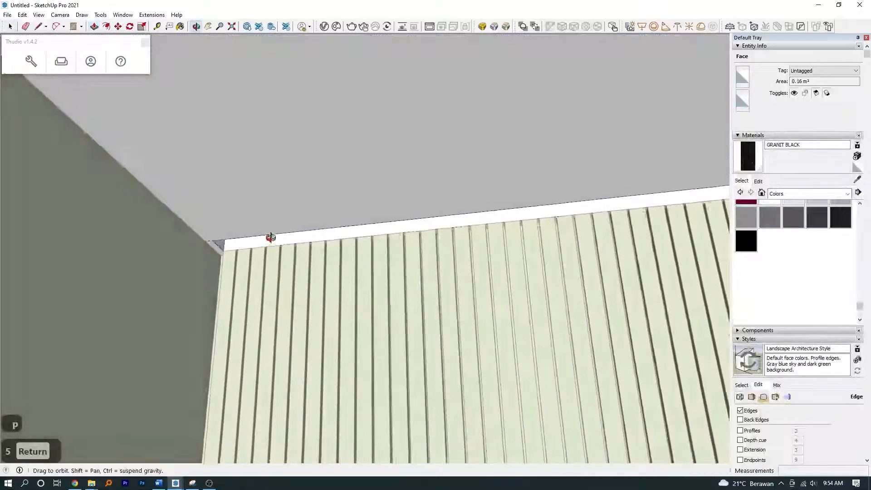
key(Escape)
middle_drag(350, 267, 400, 229)
mouse_move(347, 233)
middle_down()
mouse_move(356, 250)
mouse_move(334, 237)
mouse_move(339, 244)
middle_up()
scroll(365, 254, up, 2)
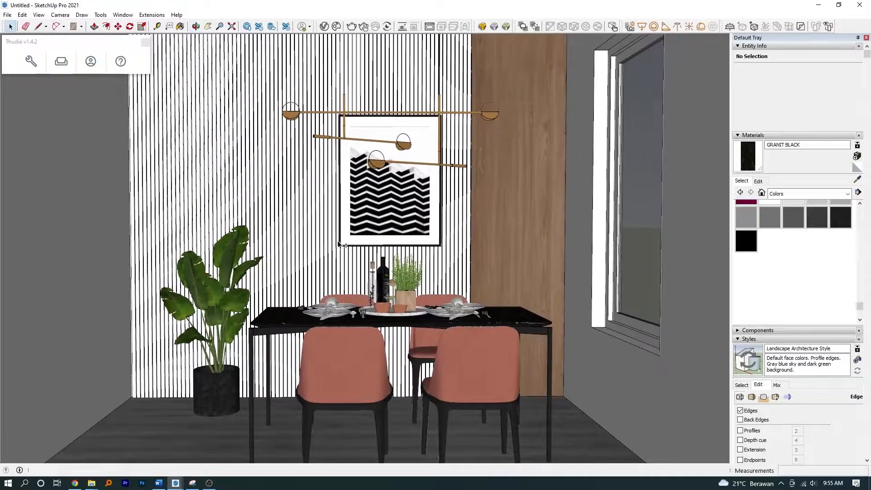
- Open Thudio's 3D Catalogue
click(61, 65)
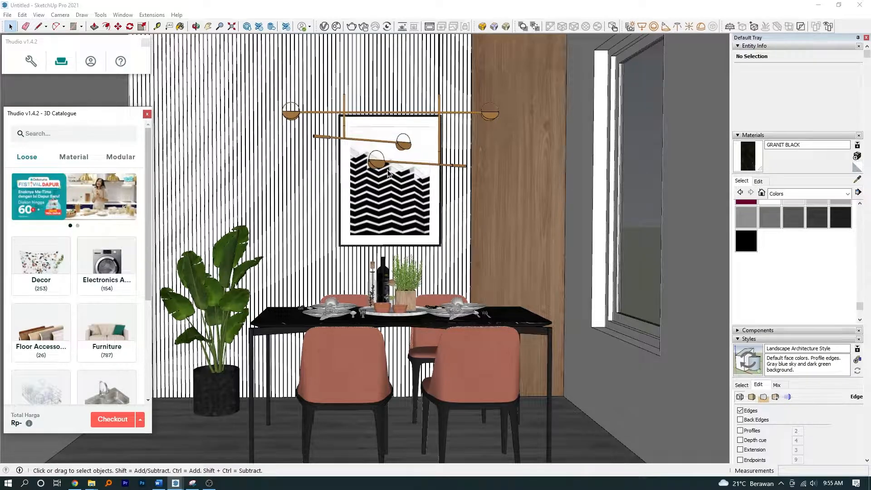
middle_drag(388, 174, 394, 179)
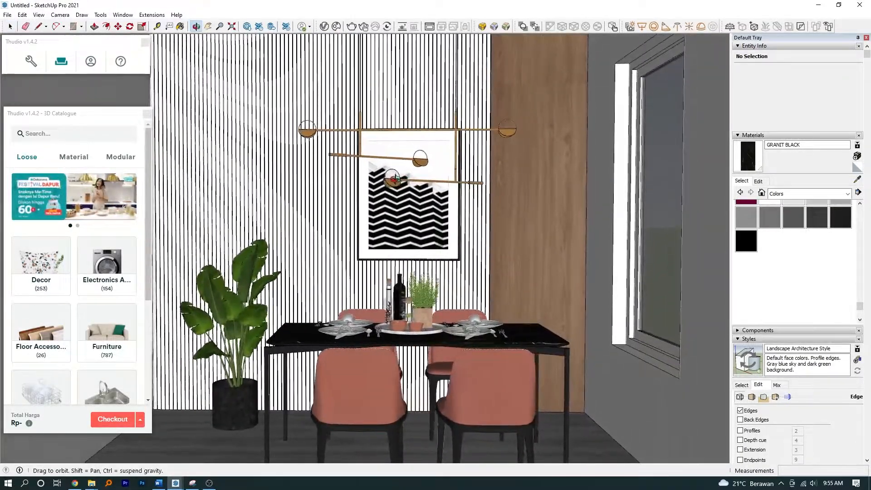